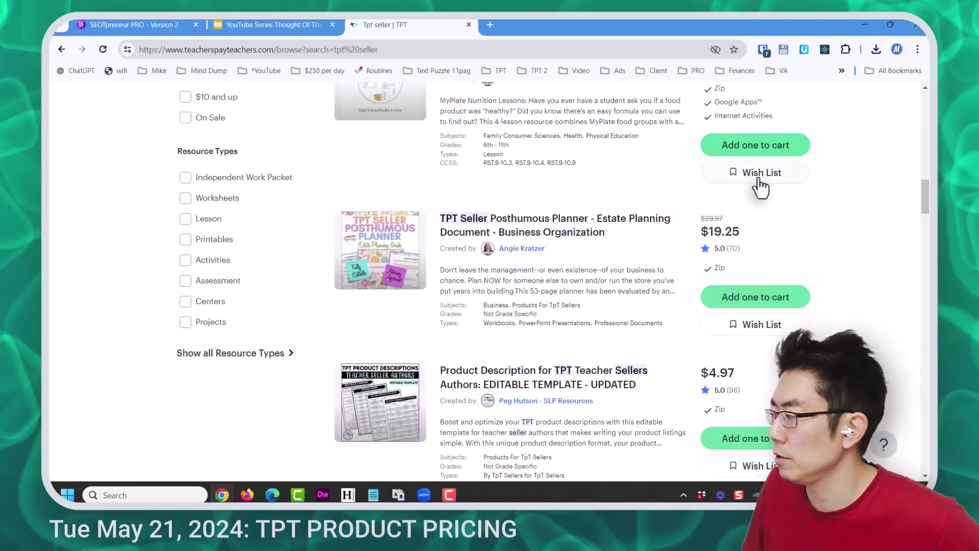
Browse the tpt seller search results and open the Unlimited TPT SEO Keyword Search Tool product from the store page
scroll(760, 196, "down", 9)
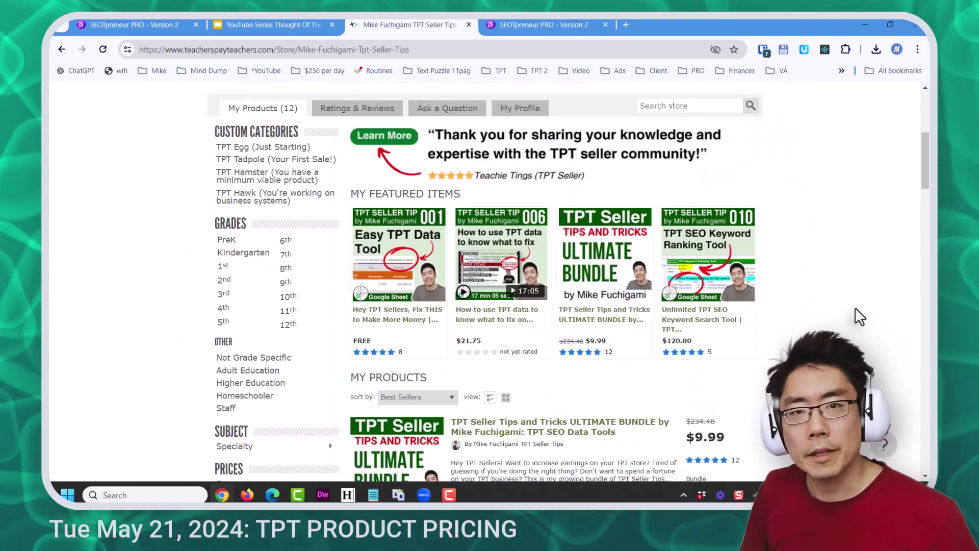
left_click(714, 319)
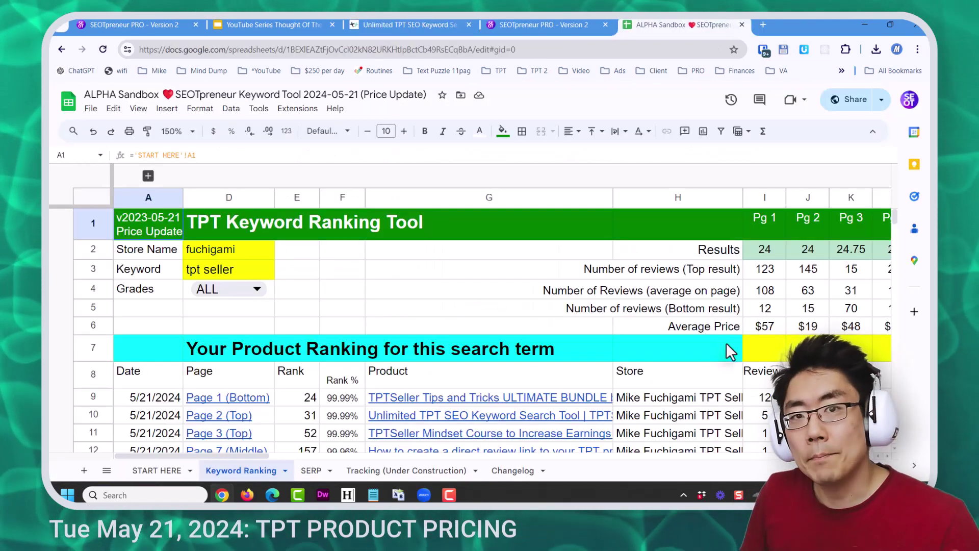
Check the average prices for pages 1 and 2 in the Keyword Ranking sheet
left_click(768, 327)
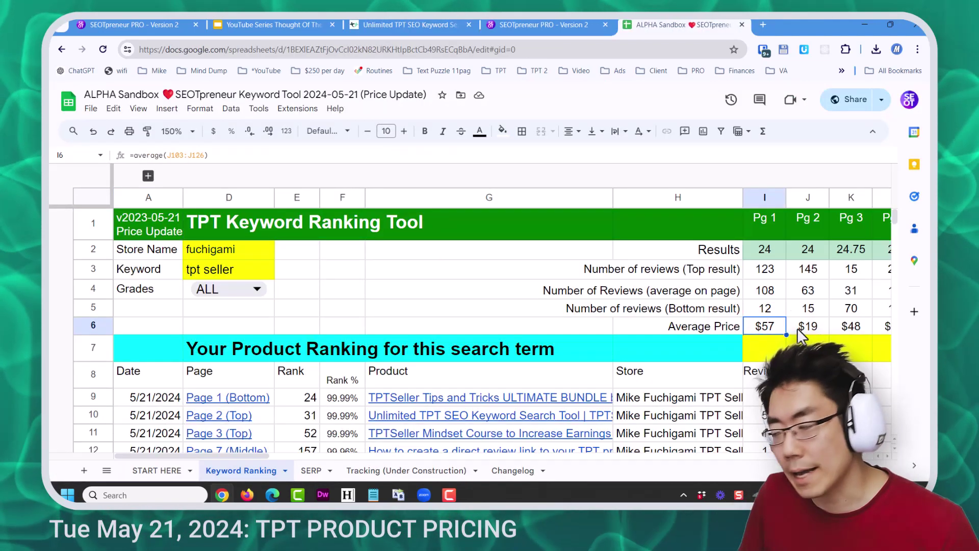
left_click(804, 329)
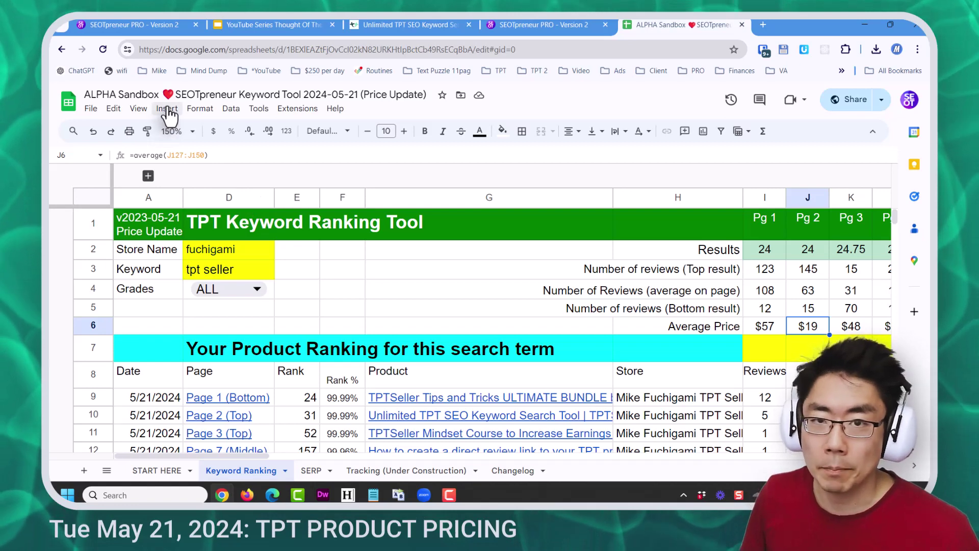
Make a personal copy of the price-update TPT Keyword Tool spreadsheet through the data tools on the SEOTpreneur PRO site
left_click(515, 25)
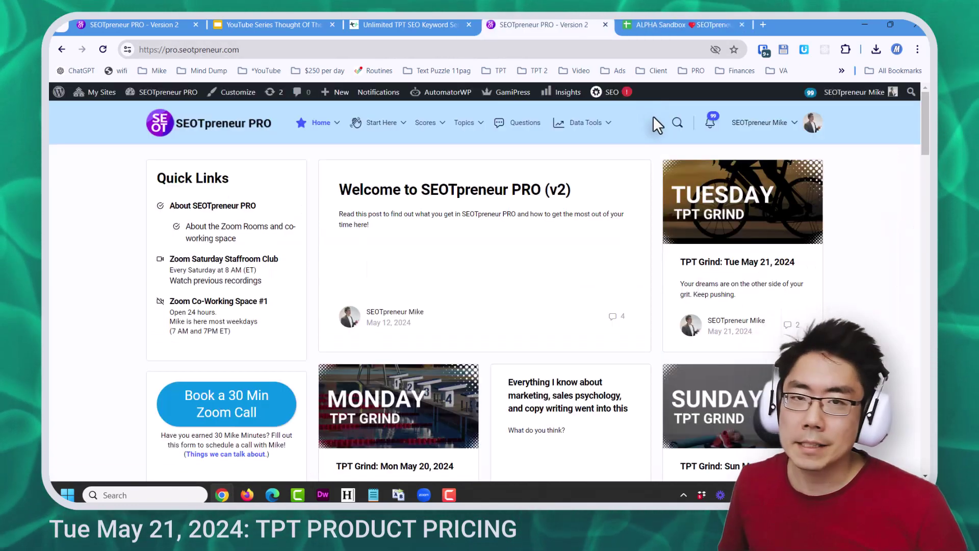
mouse_move(592, 125)
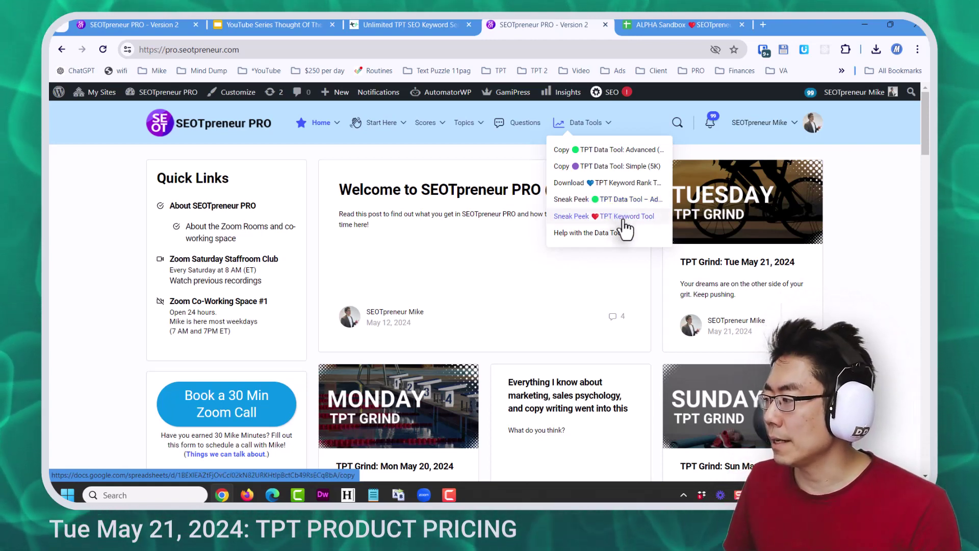
left_click(623, 217)
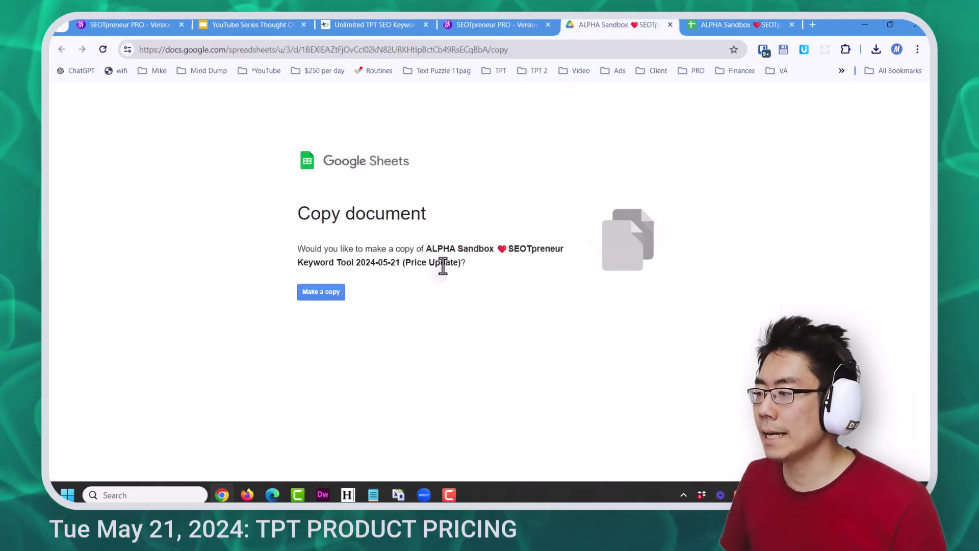
left_click(320, 290)
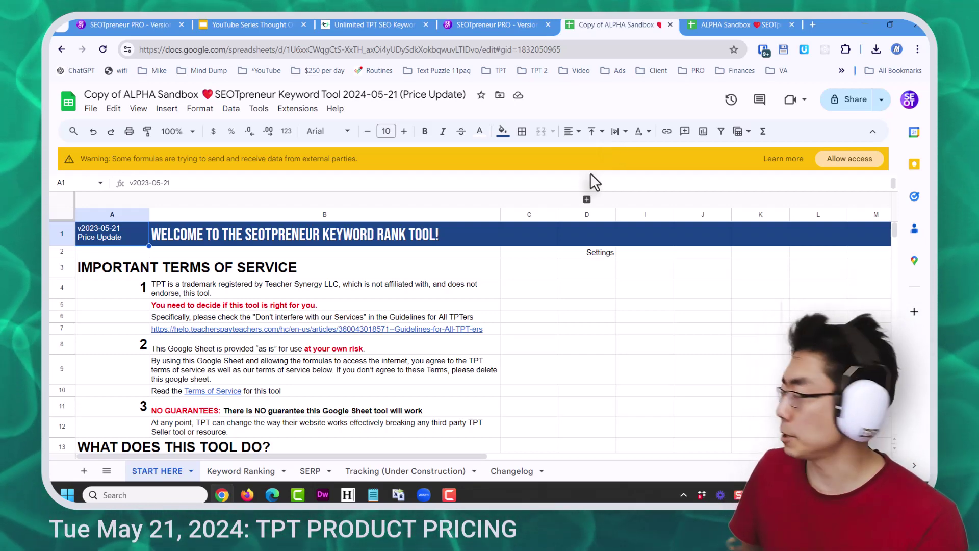
Allow external data access for the copied tool's Keyword Ranking sheet and select the page 1 average price
left_click(242, 472)
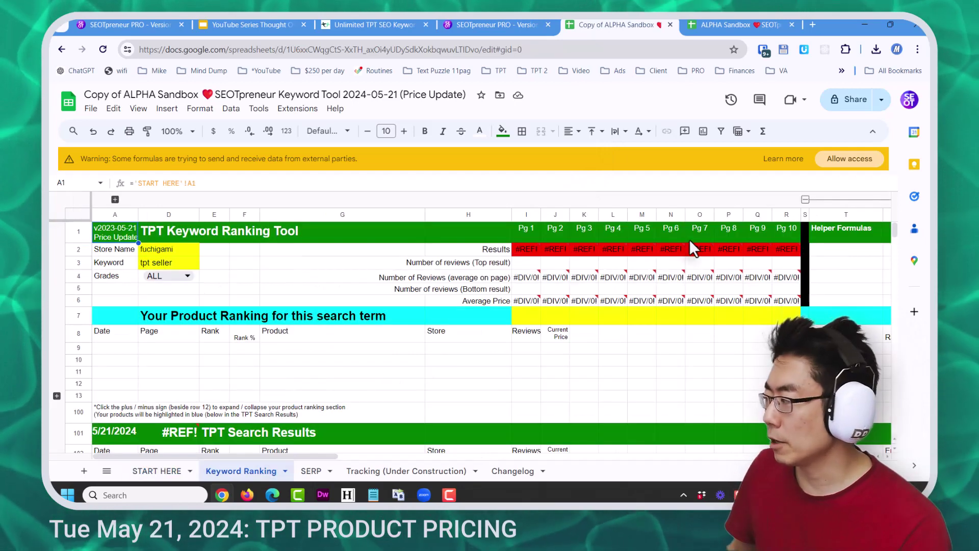
left_click(844, 162)
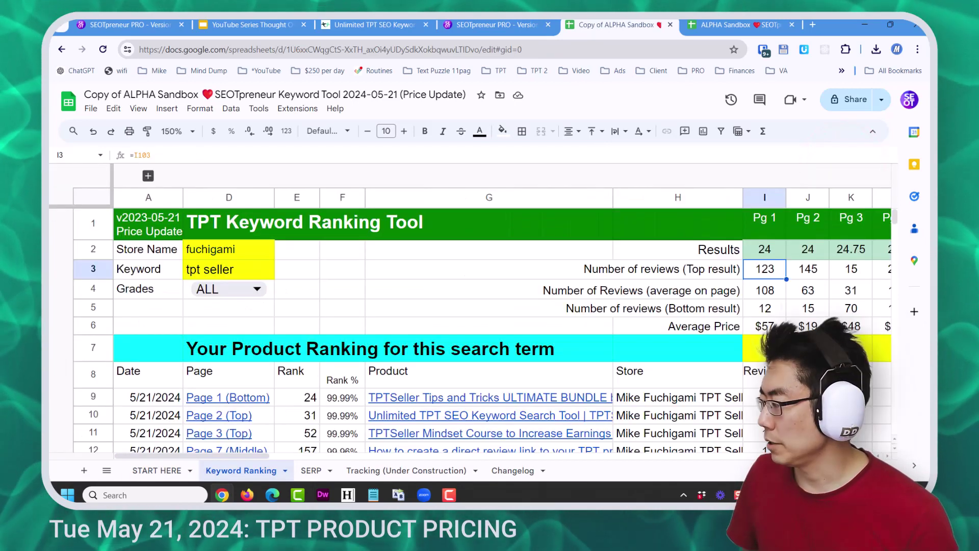
left_click(769, 326)
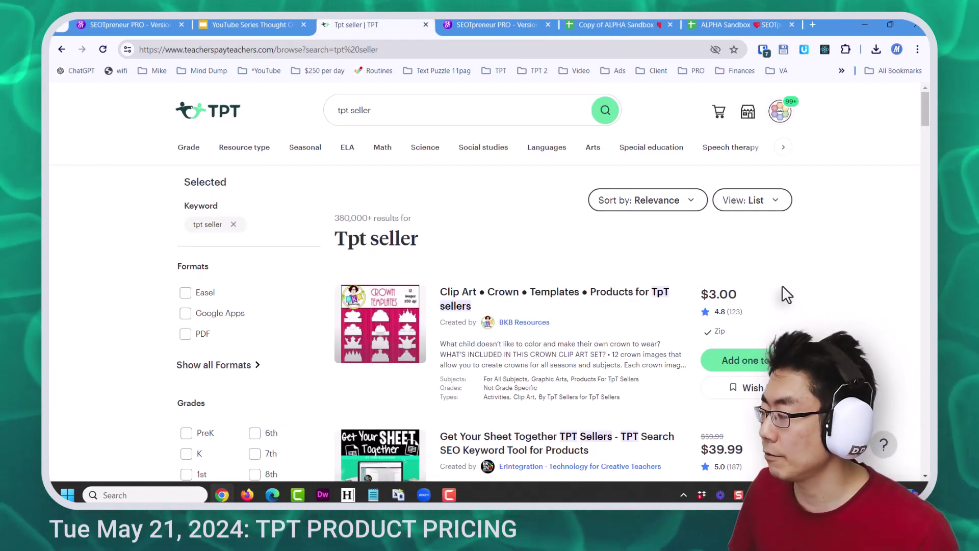
Compare the individual prices in the TPT search results with the keyword sheet's average prices for result pages 1 to 10
scroll(788, 294, "down", 4)
scroll(786, 295, "down", 2)
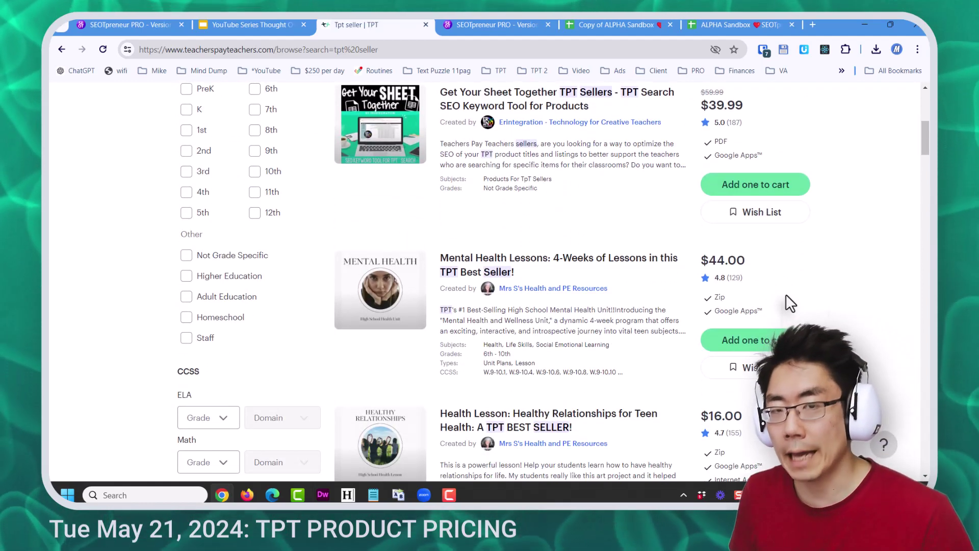
left_click(740, 25)
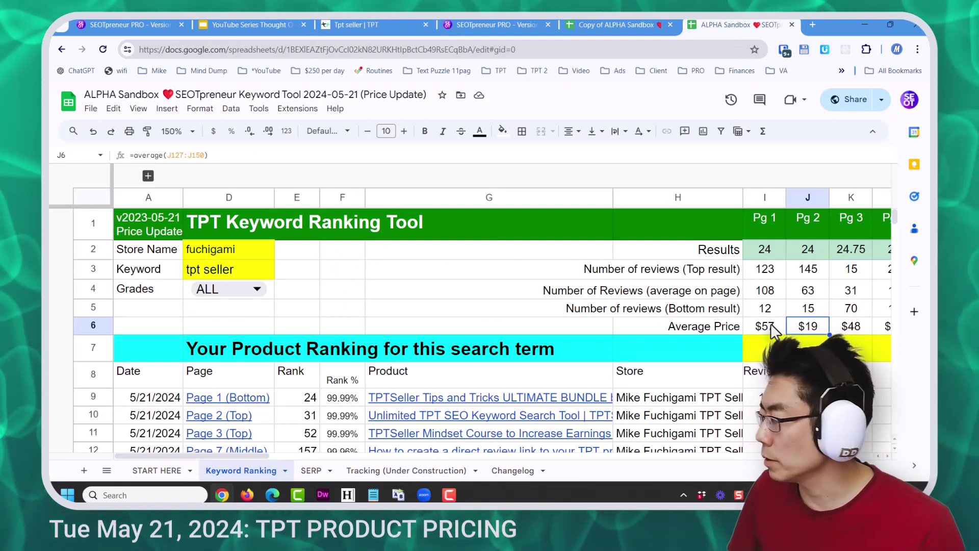
key("ctrl+Right")
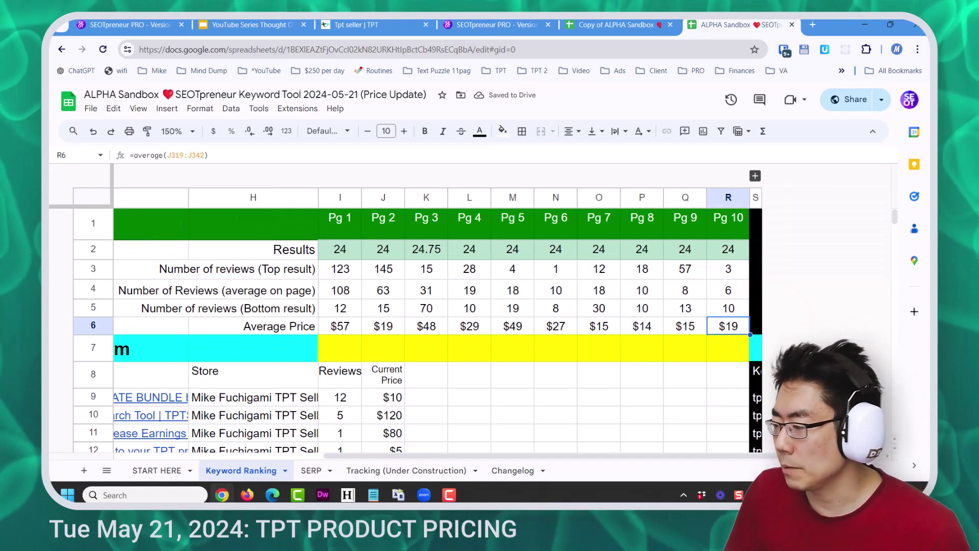
key("Left")
key("Left")
key("Left")
key("Left")
key("Left")
key("Left")
key("Left")
key("Left")
key("Left")
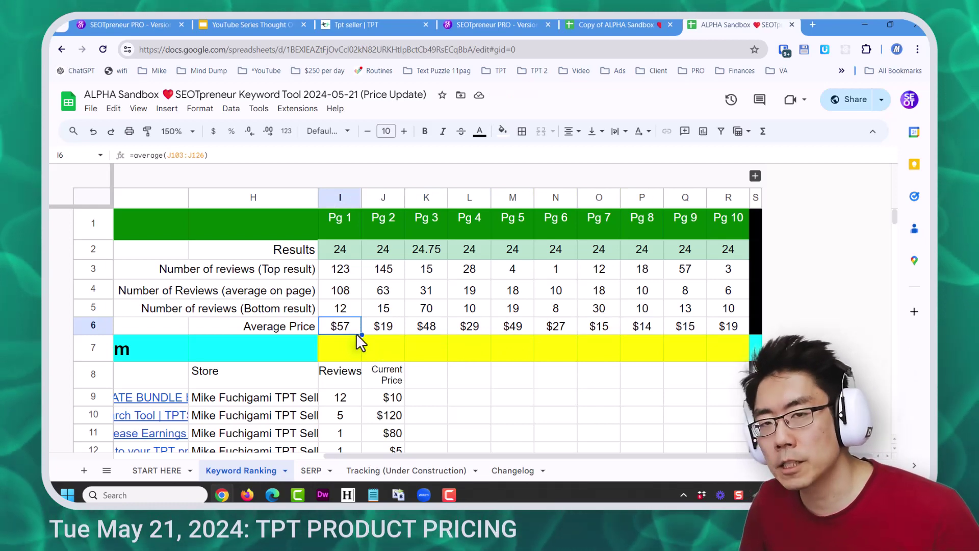
left_click(384, 330)
left_click(439, 323)
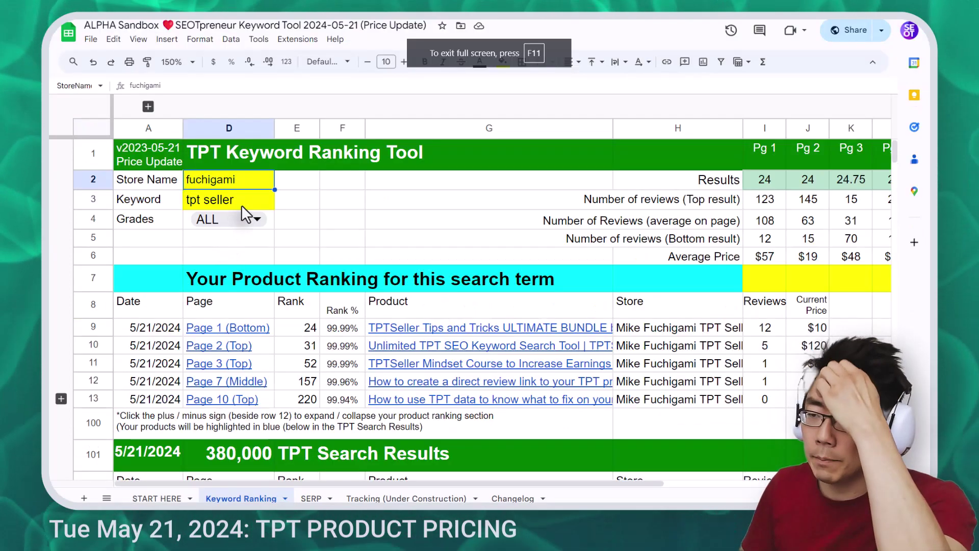
Review the keyword, rank, store and current price of the store's own products in the product ranking section
left_click(247, 203)
left_click(311, 329)
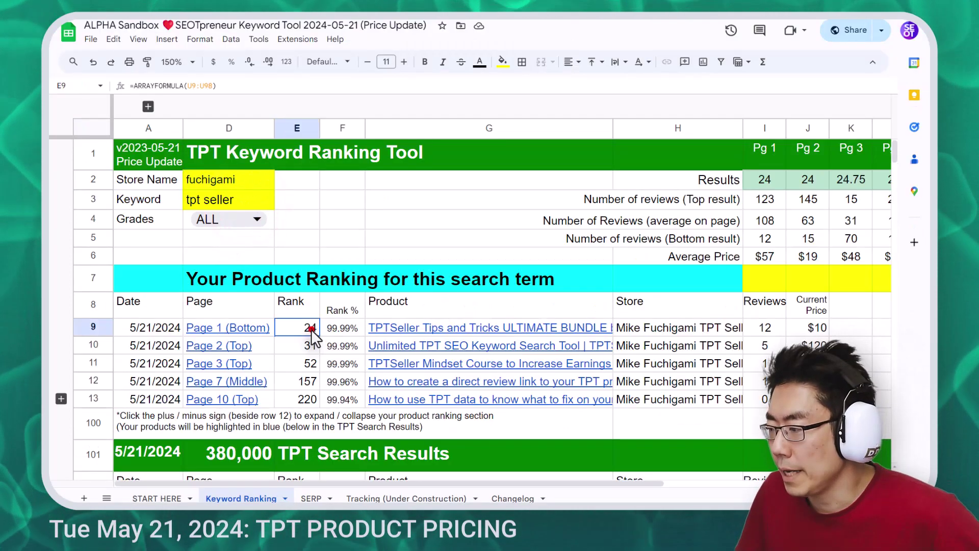
left_click(631, 330)
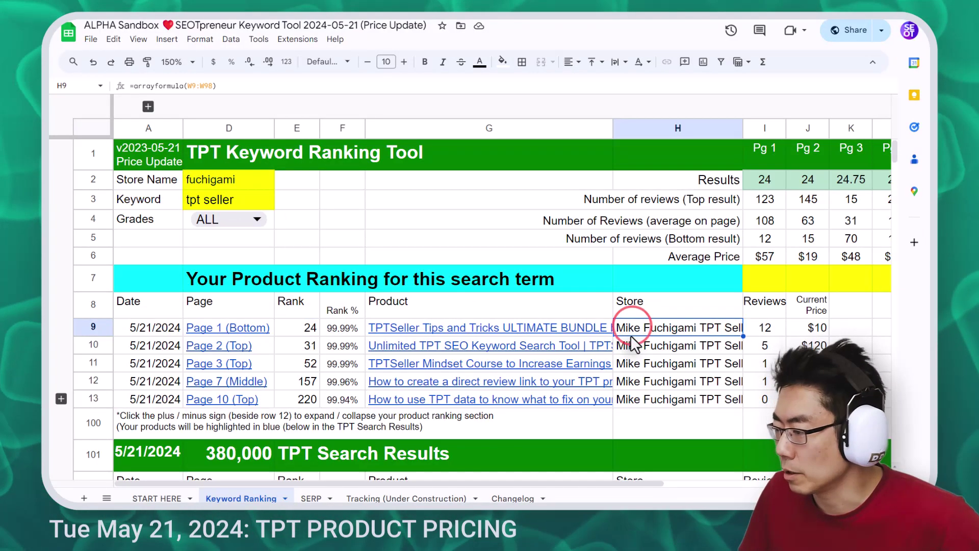
left_click(824, 331)
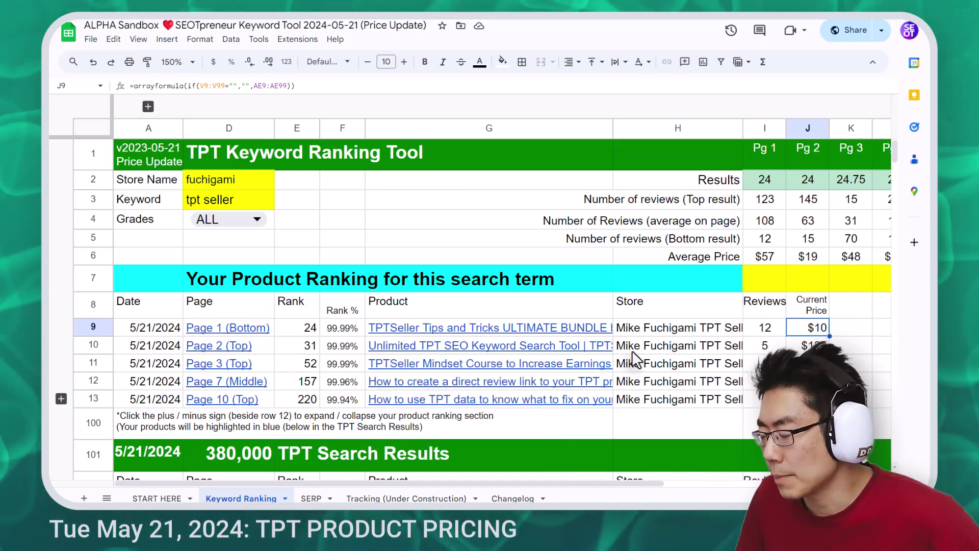
mouse_move(563, 347)
left_click(656, 345)
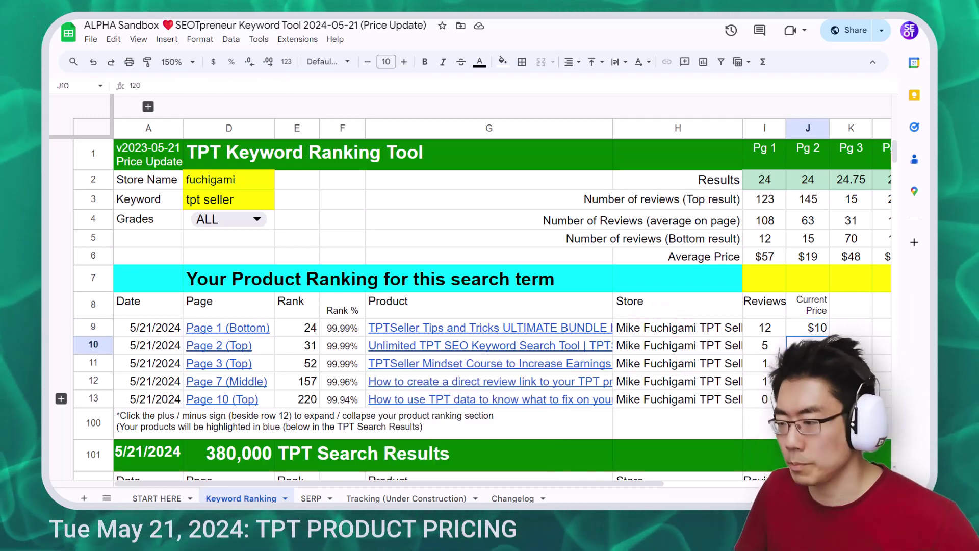
left_click(702, 360)
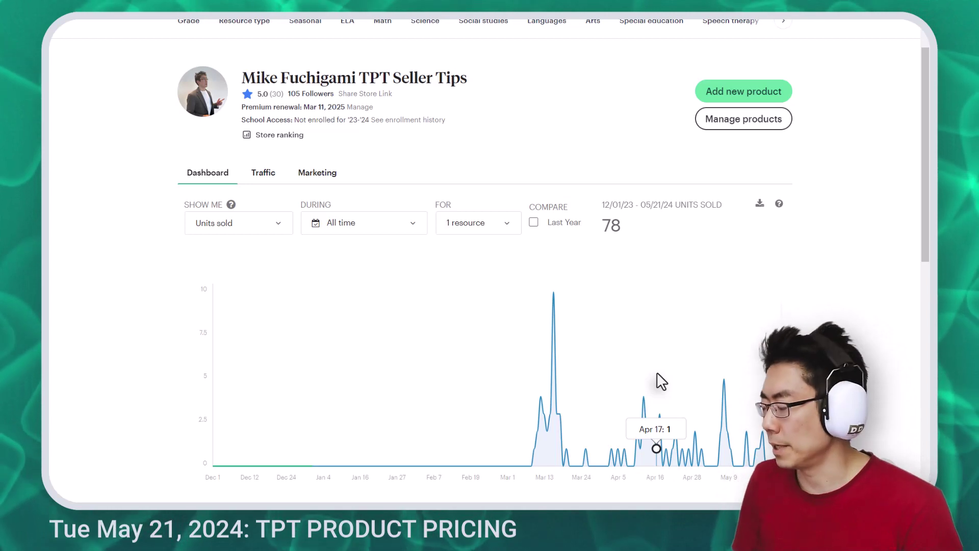
Clear the ULTIMATE BUNDLE from the sales dashboard's resource filter and search the resources for "key"
left_click(484, 223)
left_click(454, 332)
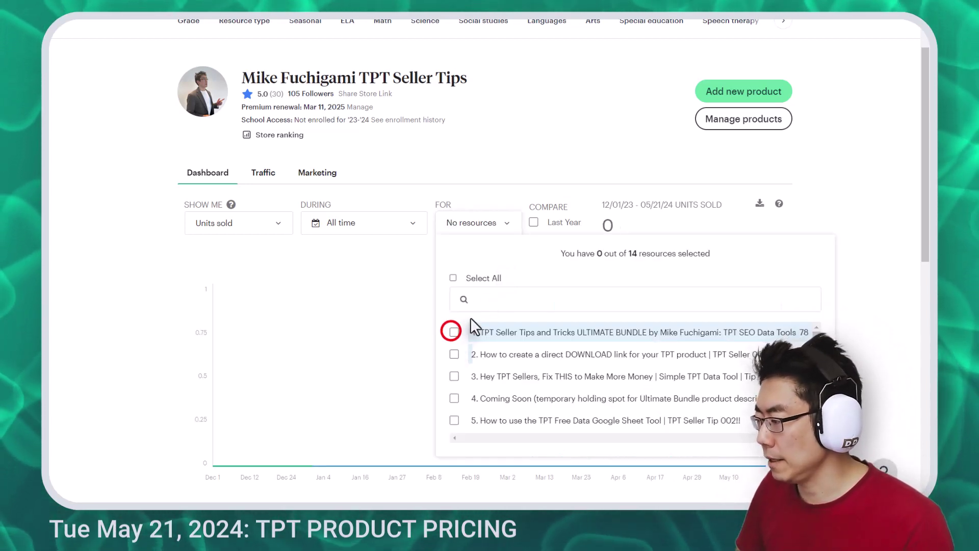
left_click(482, 300)
type("key")
key("Escape")
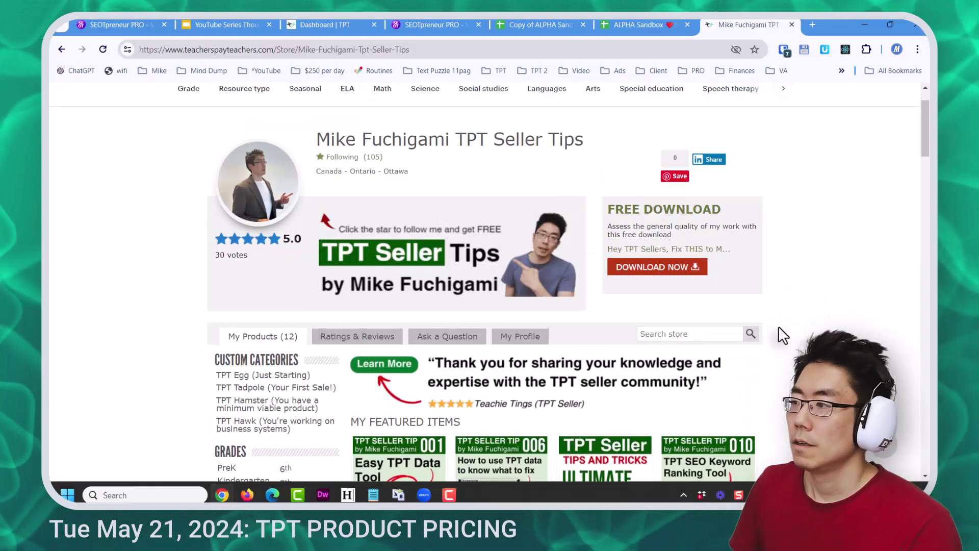
Open the Unlimited TPT SEO Keyword Search Tool from the store's featured items to check its price
scroll(778, 328, "up", 1)
scroll(781, 326, "down", 5)
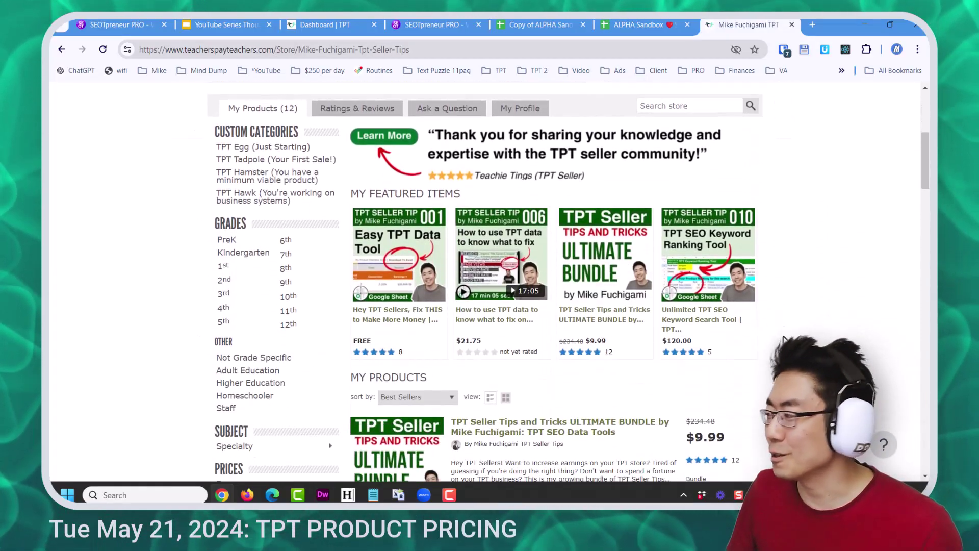
left_click(701, 318)
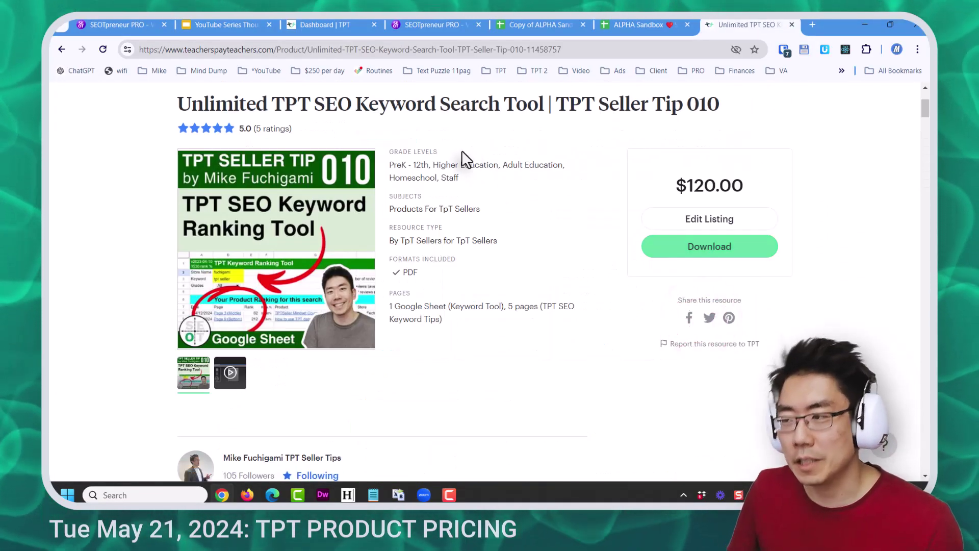
left_click(834, 166)
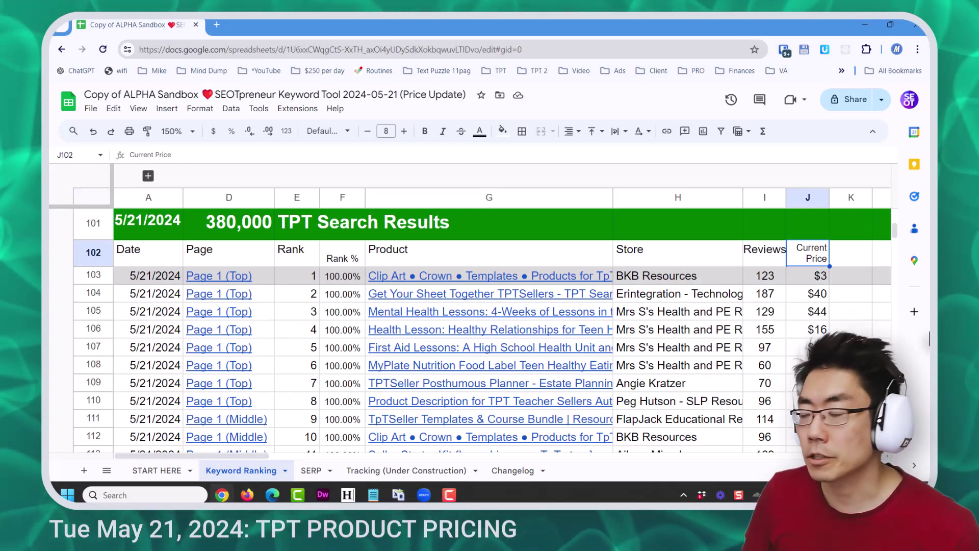
Examine the Current Price column of the individual search results from page 1 through page 5, and return to the summary section
key("Down")
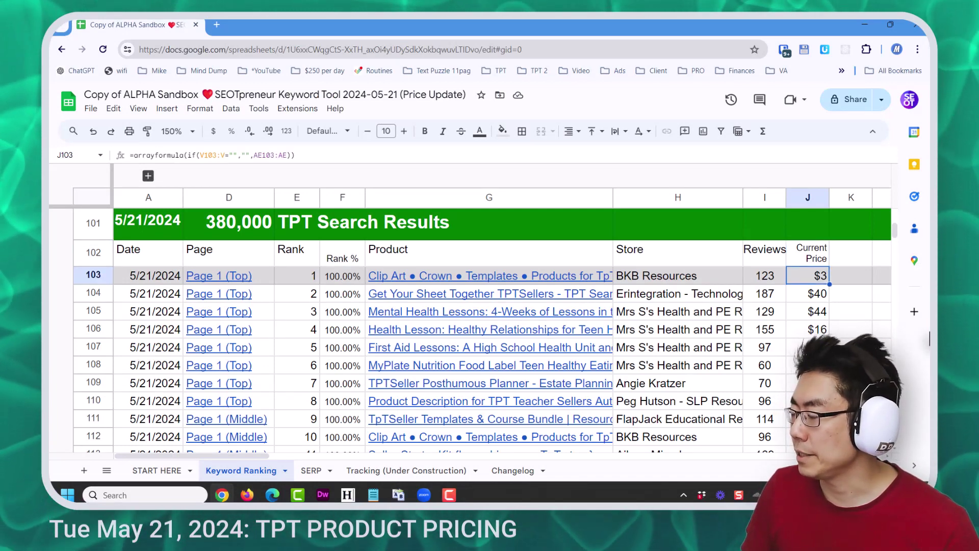
key("Down")
key("Down")
key("Down")
key("Down")
key("Down")
key("Down")
key("Down")
key("Down")
key("Down")
key("Down")
key("Down")
key("Down")
key("Down")
key("Down")
key("Down")
key("Down")
key("Down")
key("Down")
key("Down")
key("Down")
key("Down")
key("Down")
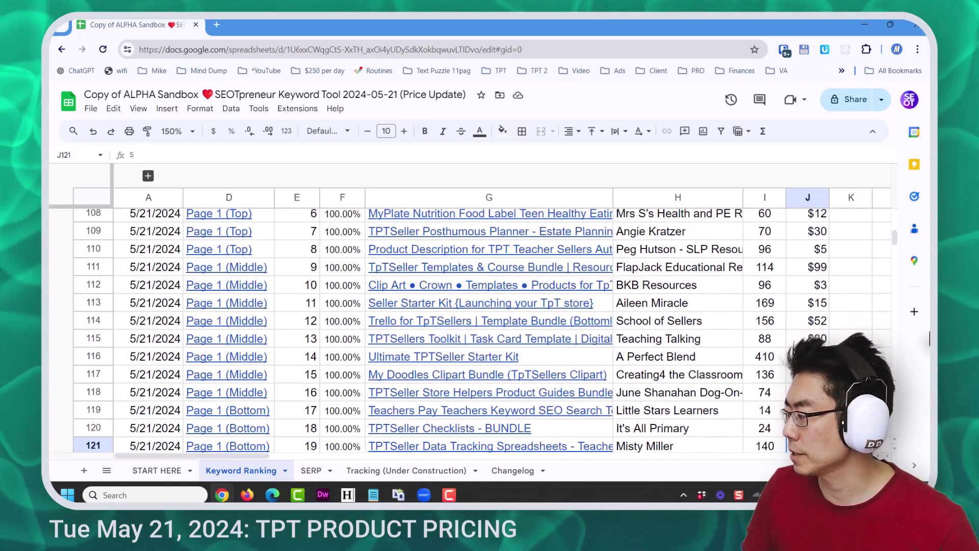
key("Down")
key("Down")
key("Down")
key("Down")
key("Down")
key("Down")
key("Down")
key("Down")
key("Down")
key("Down")
key("Down")
key("Down")
key("Down")
key("Down")
key("Down")
key("Down")
key("Down")
key("Down")
key("Down")
key("Down")
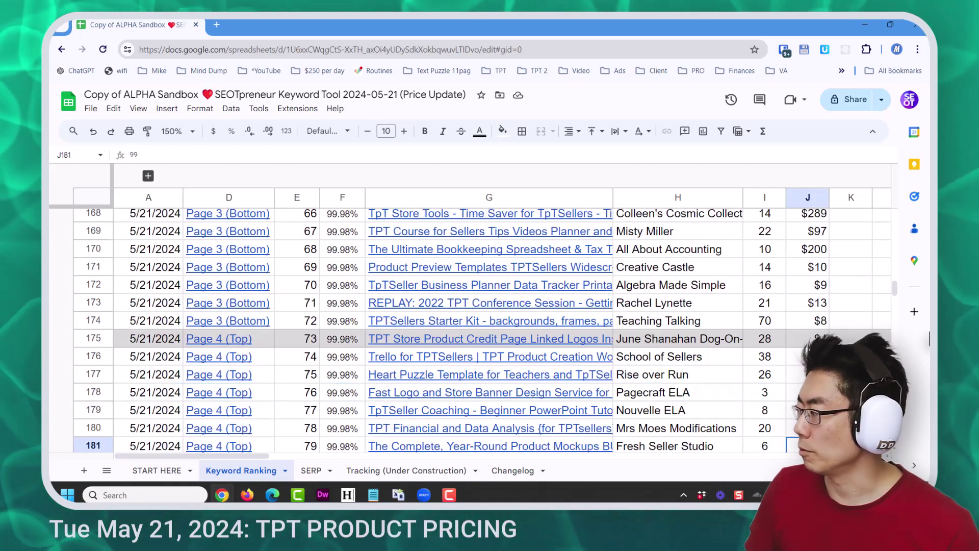
key("Up")
key("Up")
key("Up")
key("Up")
key("Up")
key("Up")
key("Up")
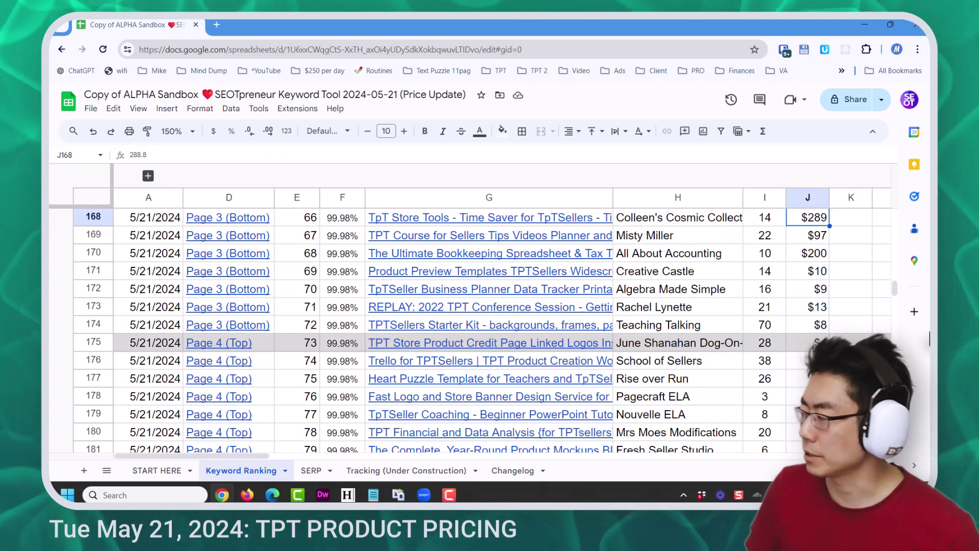
key("Down")
key("Down")
key("Down")
key("Down")
key("Down")
key("Down")
key("Down")
key("Down")
key("Down")
key("Down")
key("Up")
key("Up")
key("Up")
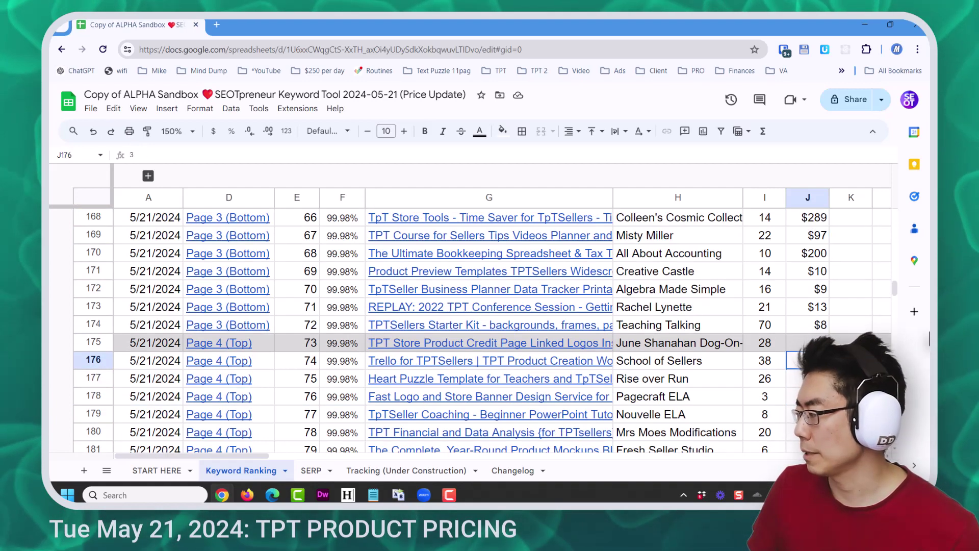
key("Down")
key("Down")
key("Down")
key("Down")
key("Down")
key("Down")
key("Down")
key("Down")
key("Down")
key("Down")
key("Down")
key("Down")
key("Down")
key("Down")
key("Down")
key("Down")
key("Down")
key("Down")
key("Down")
key("Down")
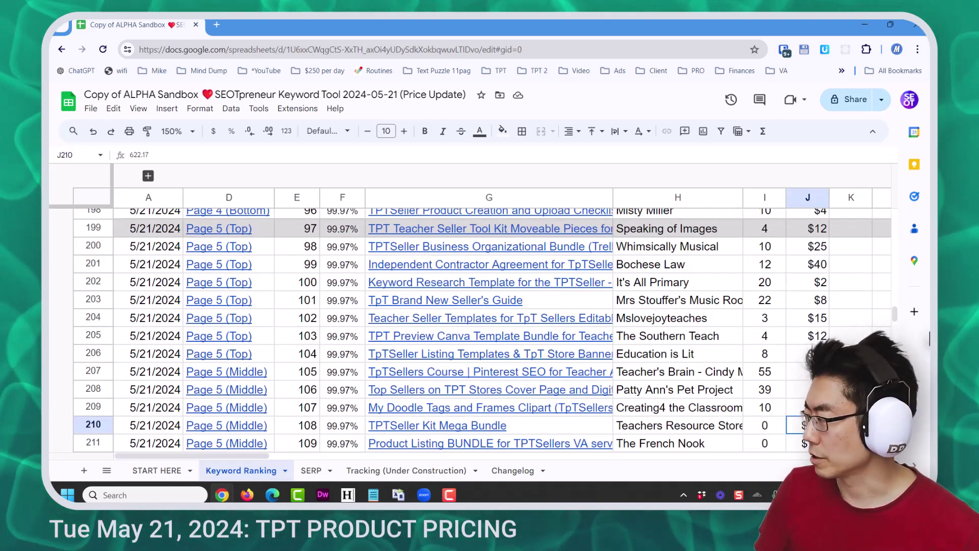
key("Down")
key("Down")
key("Down")
key("Down")
key("Down")
key("Down")
key("Down")
key("Down")
key("Down")
key("Page_Up")
key("Page_Up")
key("Page_Up")
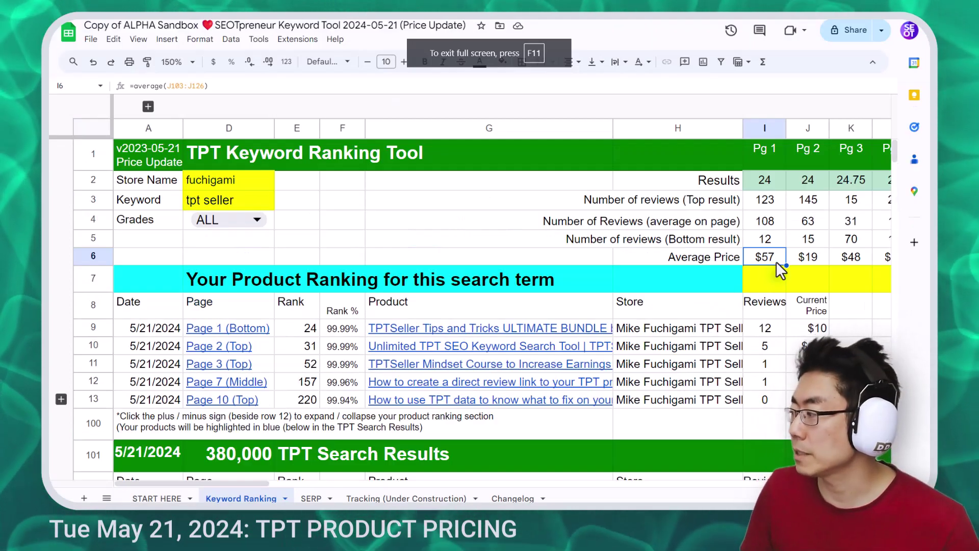
Compare the average prices of the first three result pages with those of the remaining pages up to page 10
left_click(814, 259)
left_click(847, 261)
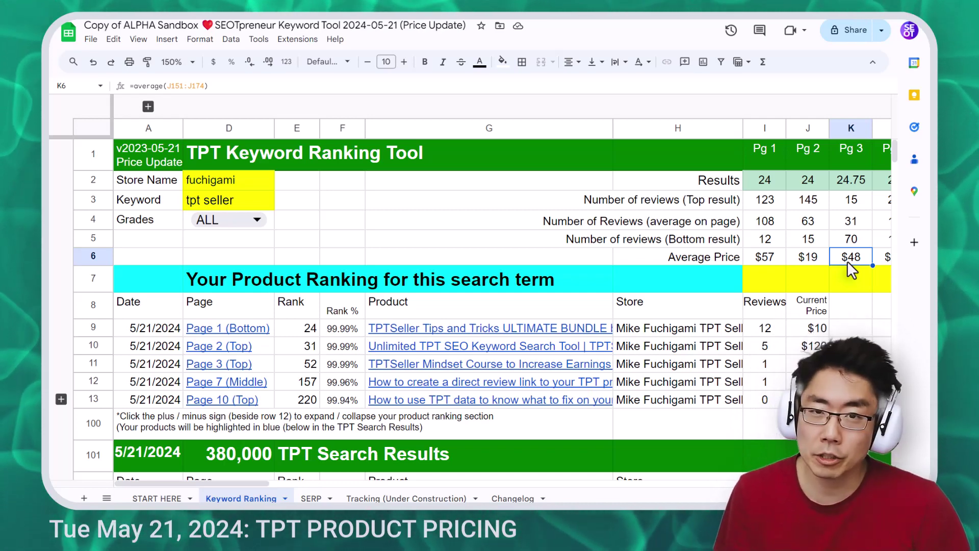
scroll(846, 261, "right", 5)
key("Left")
key("Left")
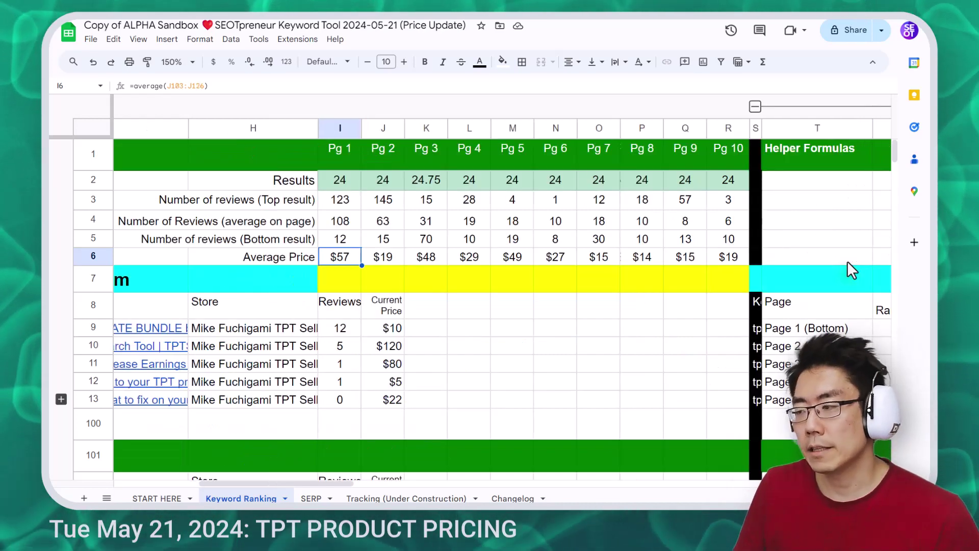
Check the Data Tools on the SEOTpreneur PRO site and return to the ALPHA Sandbox keyword spreadsheet
key("Left")
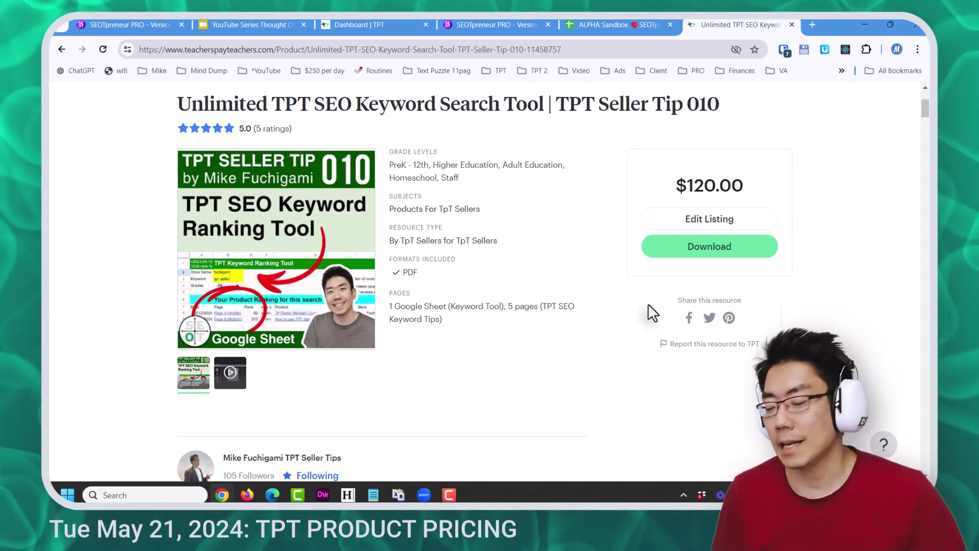
key("ctrl+4")
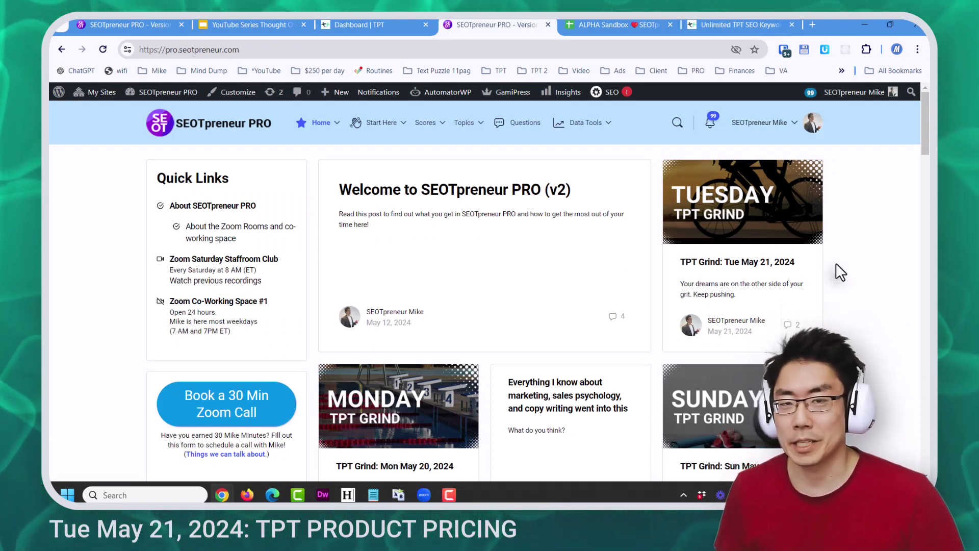
mouse_move(586, 122)
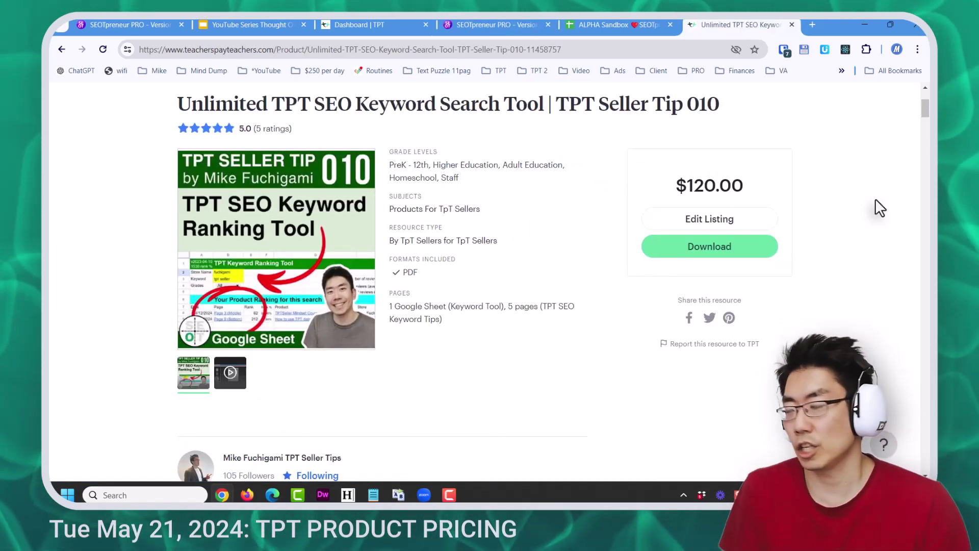
left_click(644, 24)
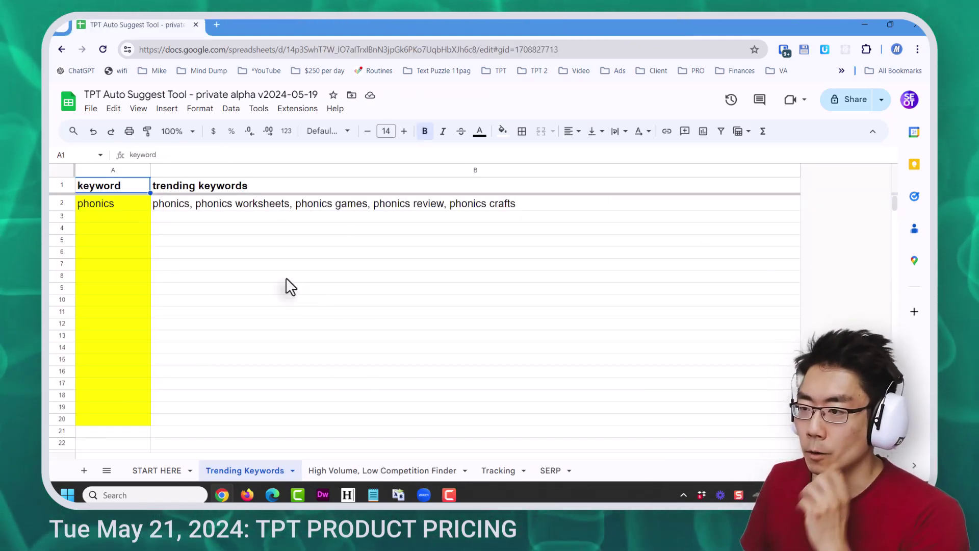
Enter "tpt seller" in cell A3 of the Trending Keywords sheet to look up its trending keywords
key("Down")
key("Down")
type("tpt seller")
key("Return")
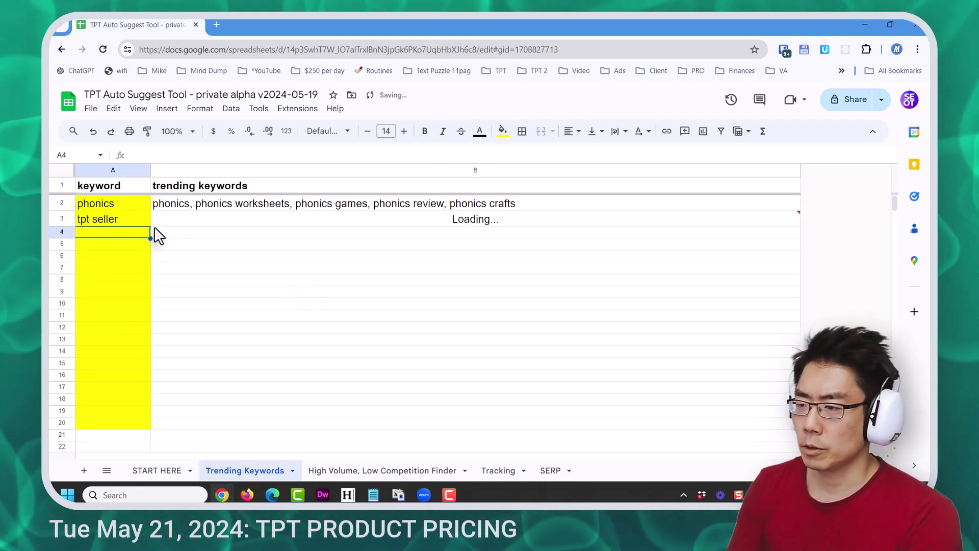
left_click(193, 133)
left_click(179, 242)
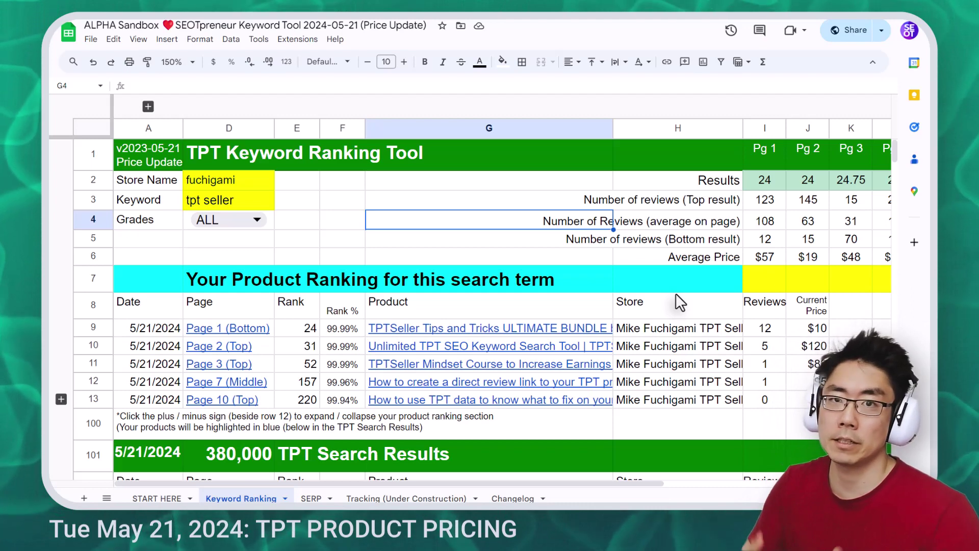
key("F11")
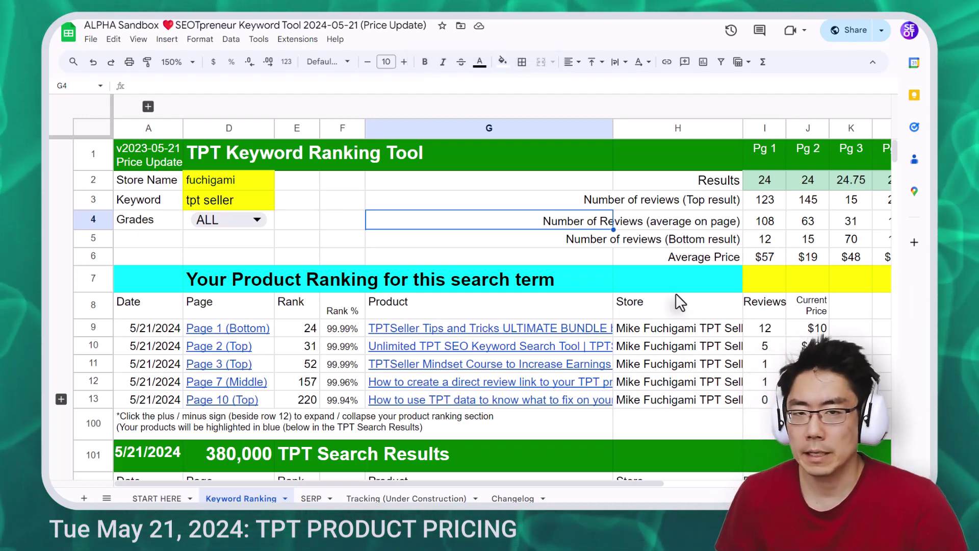
left_click(850, 327)
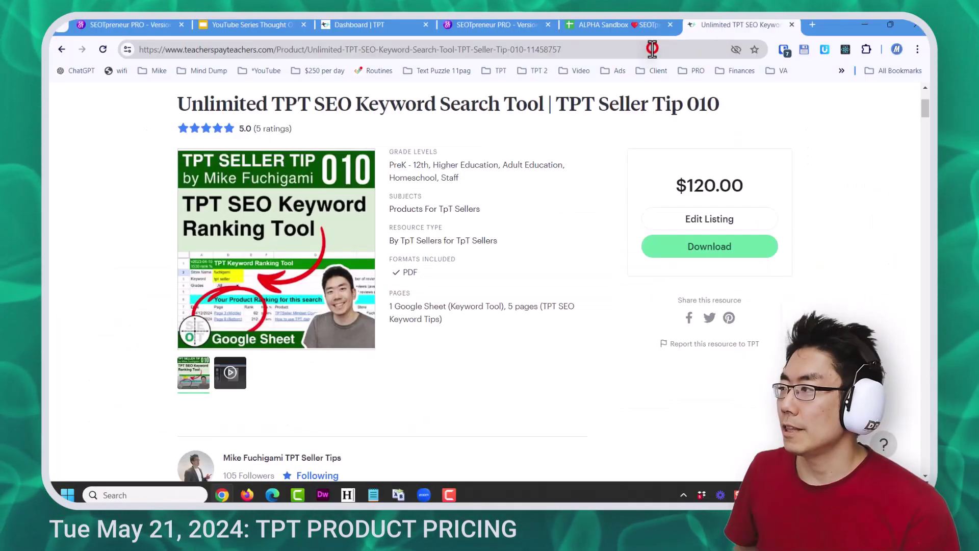
left_click(629, 49)
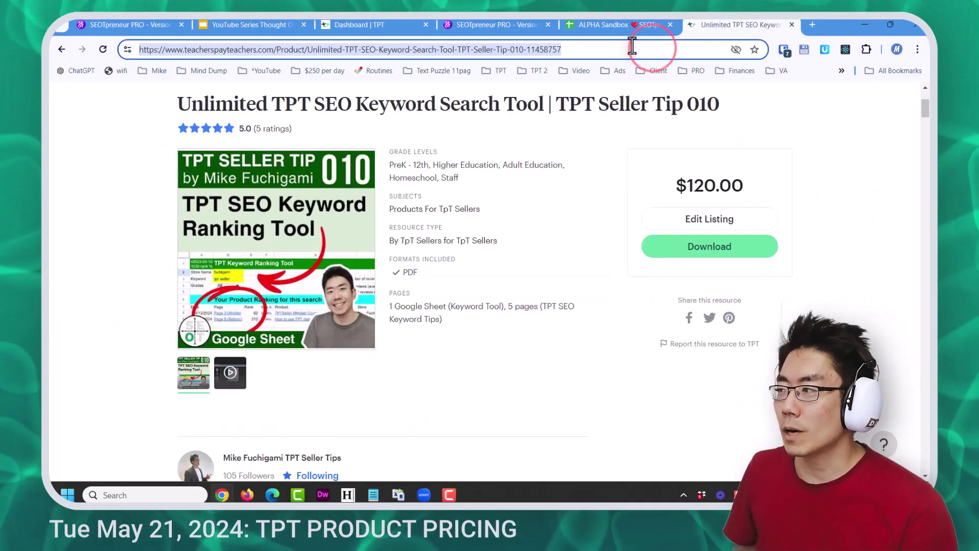
double_click(549, 49)
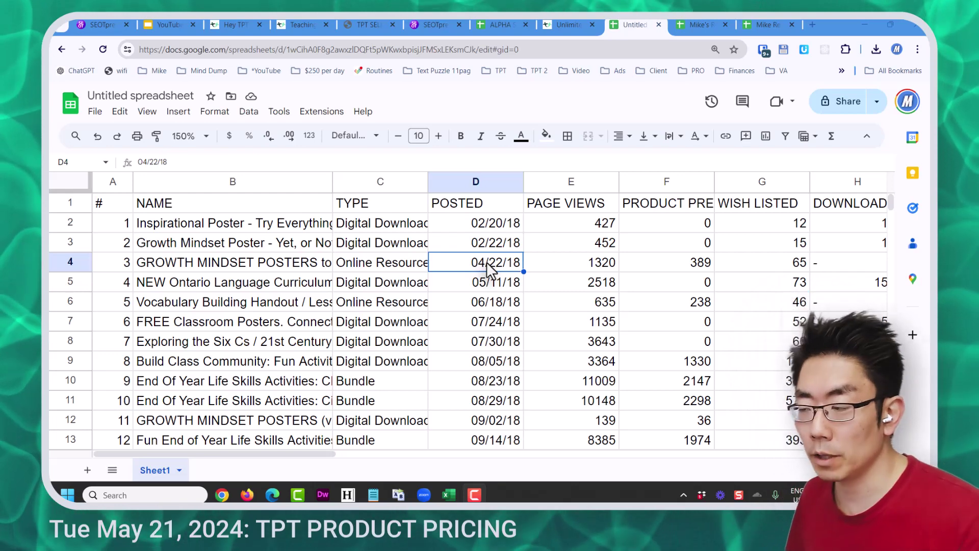
Delete columns E through Z, starting at PAGE VIEWS, from the untitled product stats spreadsheet
left_click(572, 182)
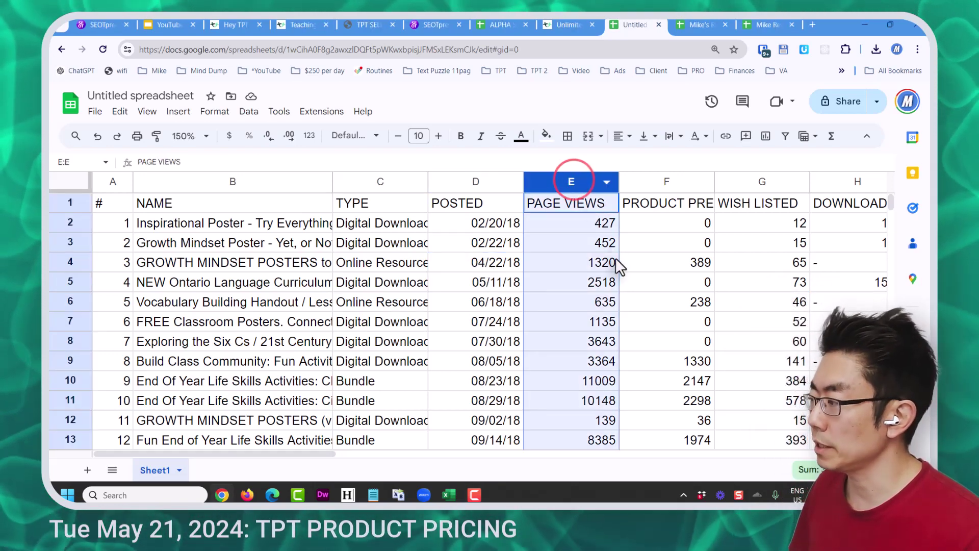
key("shift+Right")
key("ctrl+shift+Right")
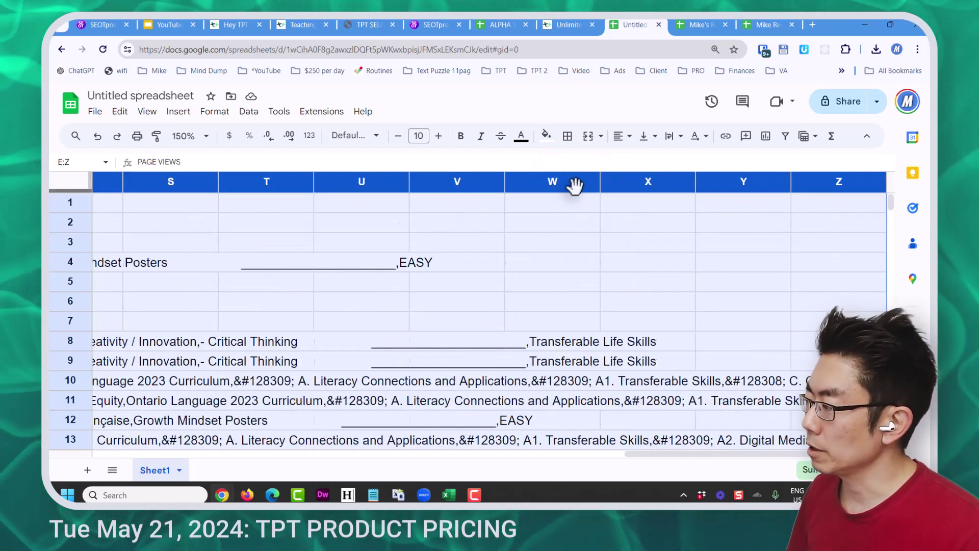
right_click(567, 176)
left_click(645, 277)
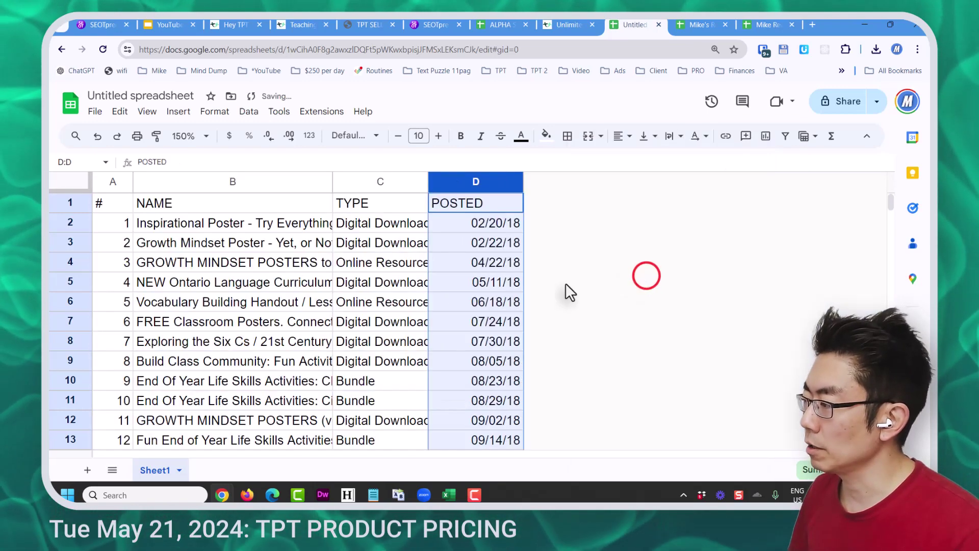
Check the first product's name and its POSTED date in the trimmed product list
left_click(389, 291)
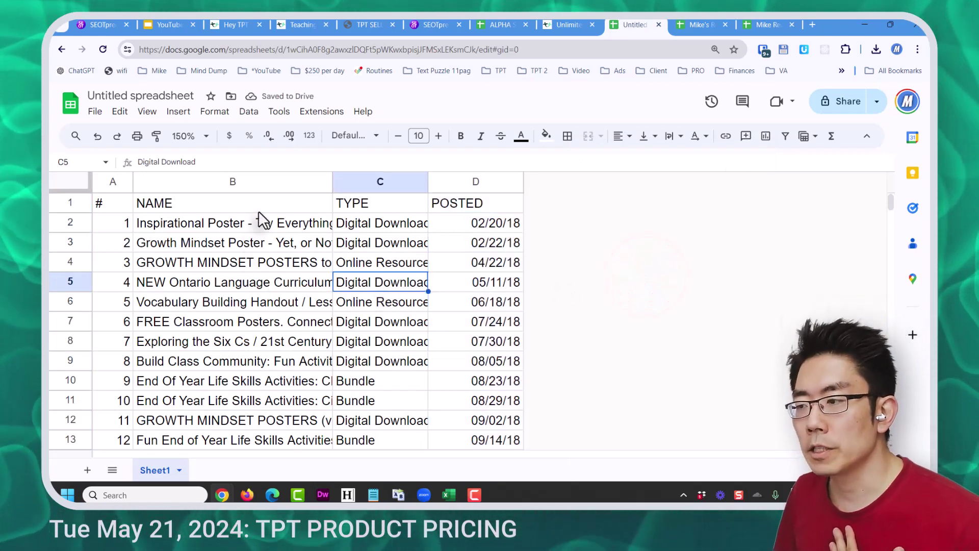
left_click(262, 223)
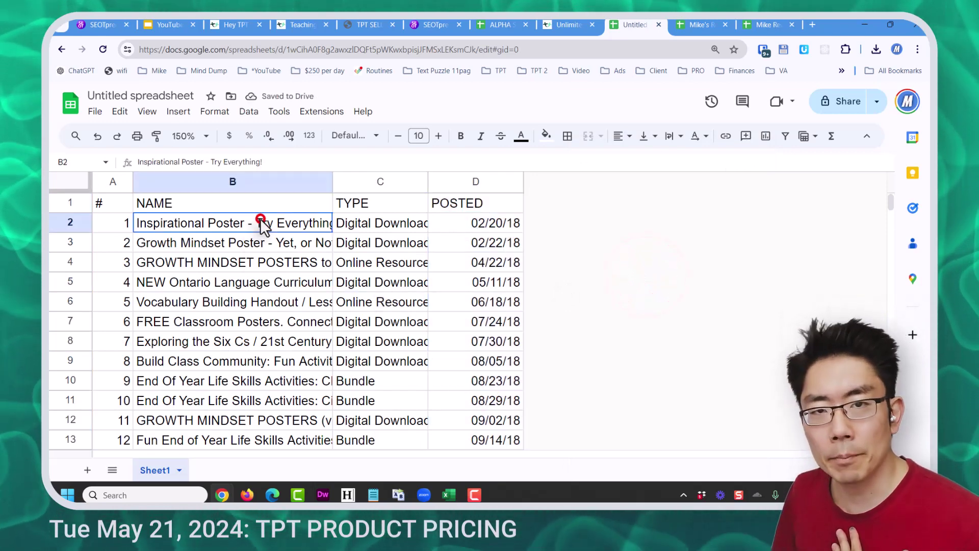
left_click(485, 225)
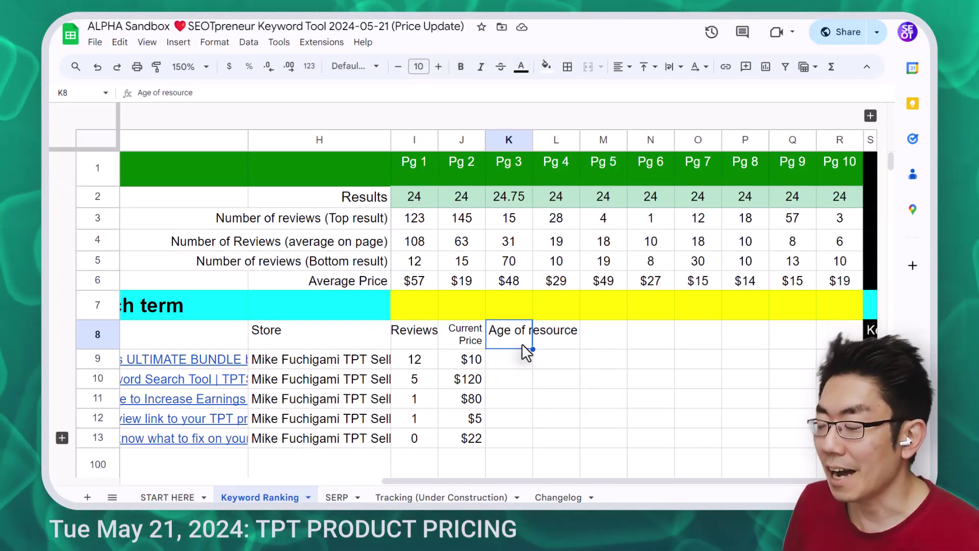
Add the heading "Age of resource" in cell K8 of the Keyword Ranking sheet, beside Current Price
key("Down")
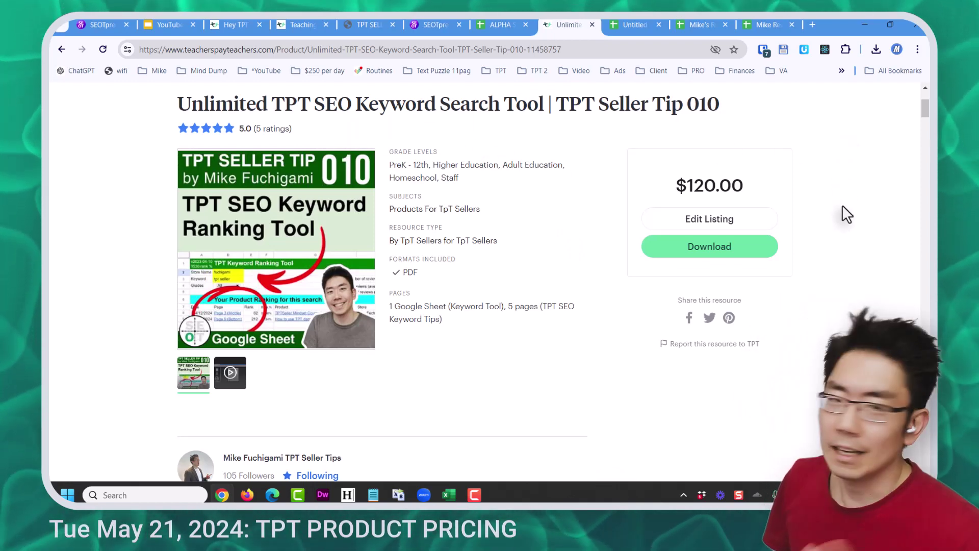
Compare the Unlimited TPT SEO Keyword Search Tool's price with the price and savings of the ULTIMATE BUNDLE that includes it
left_click(757, 175)
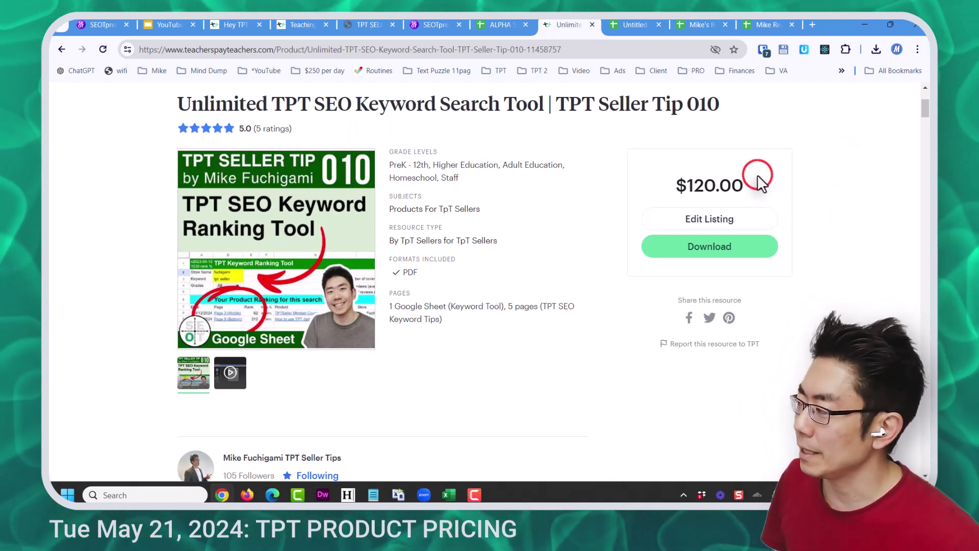
scroll(419, 306, "down", 8)
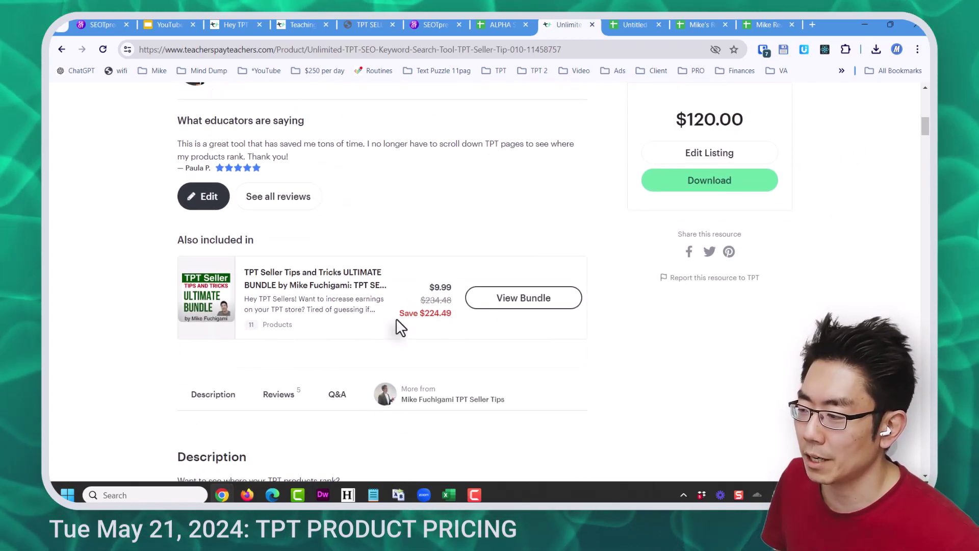
left_click(398, 319)
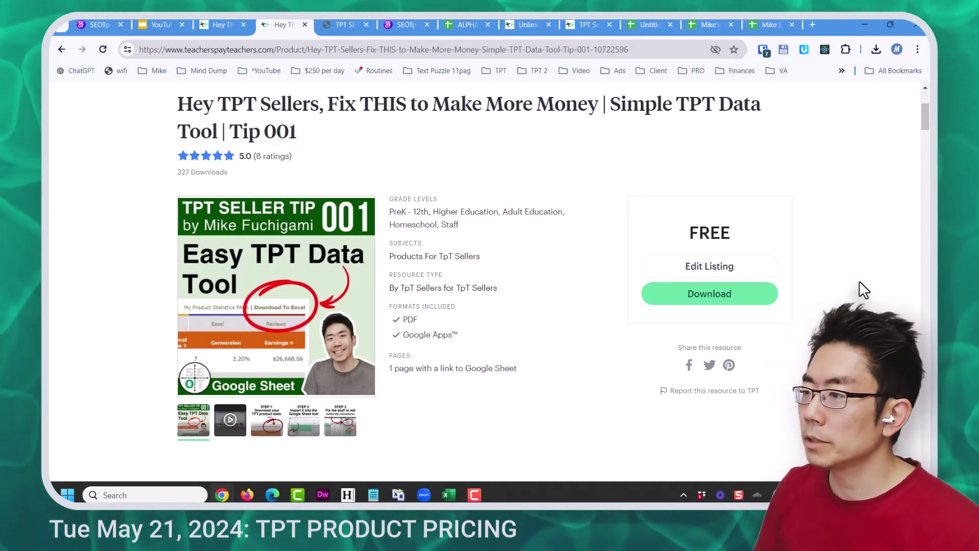
Import Educirclles MyProductStats 20240521 (auto).csv into the copied free seller tool at yellow cell B3, using Replace data at selected cell
key("ctrl+Tab")
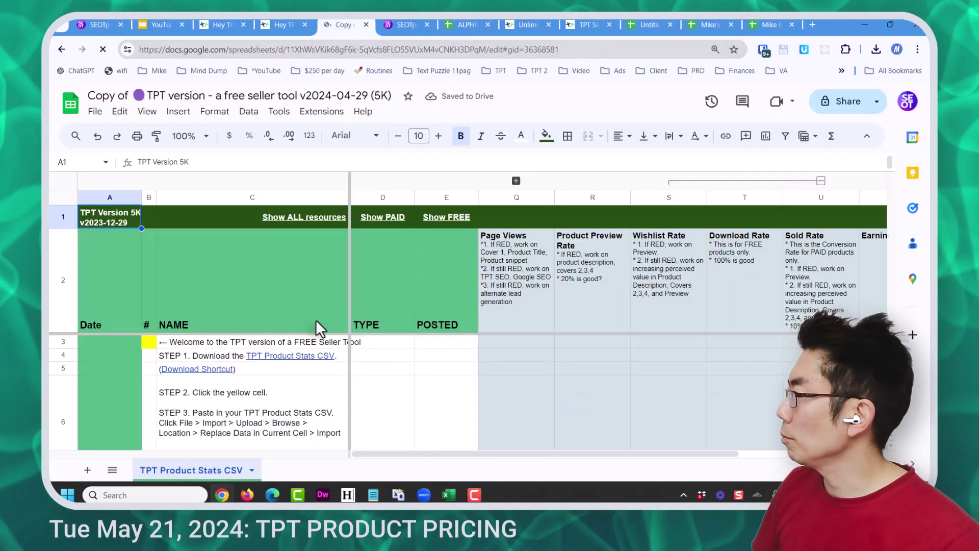
left_click(148, 341)
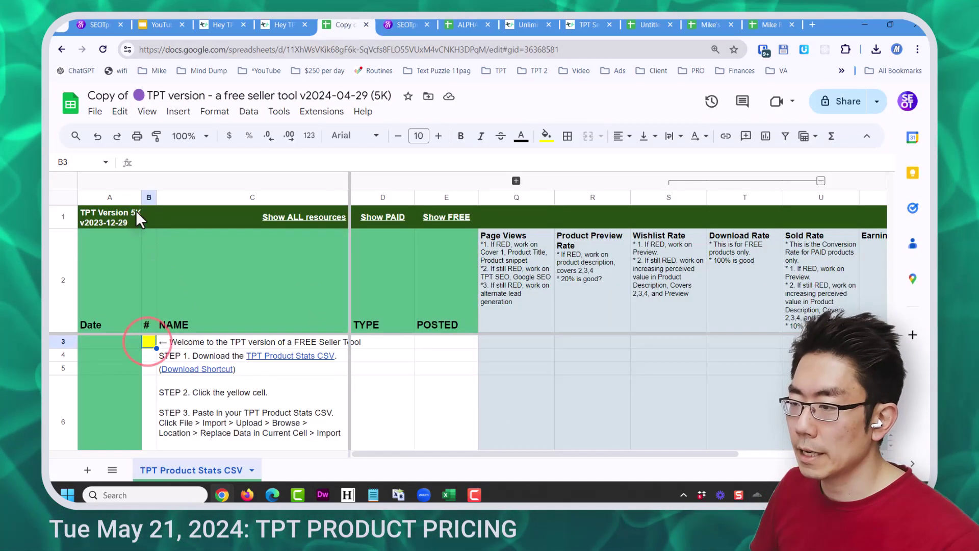
left_click(95, 111)
left_click(122, 173)
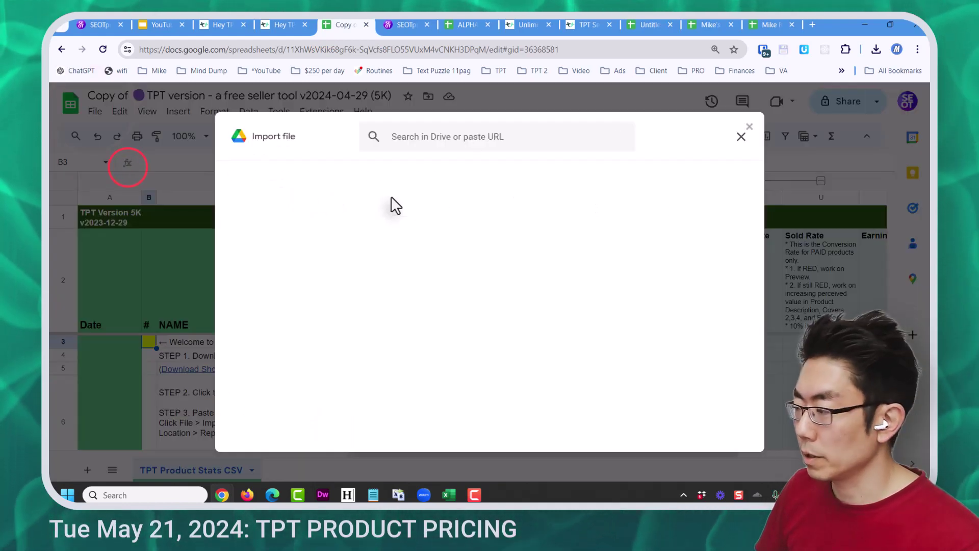
left_click(421, 177)
left_click(483, 365)
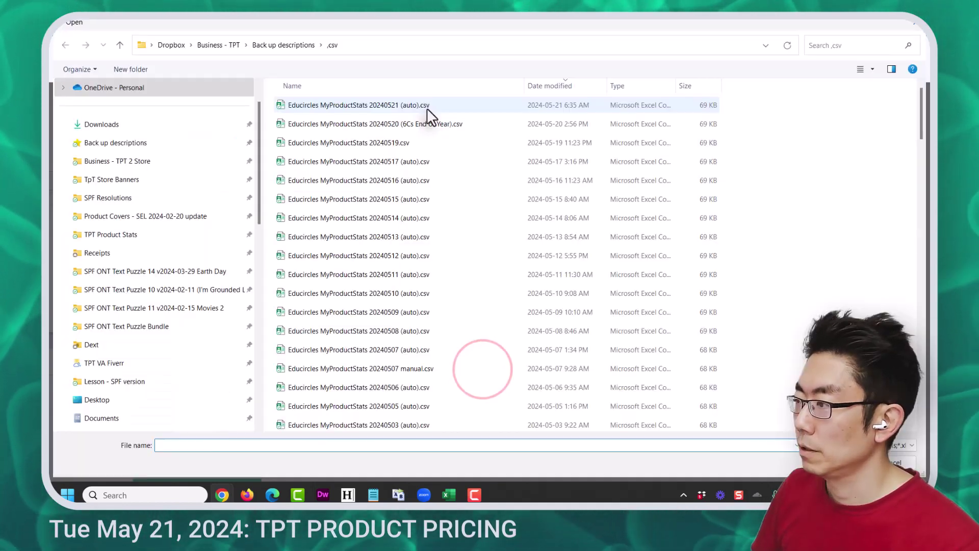
double_click(428, 105)
left_click(434, 288)
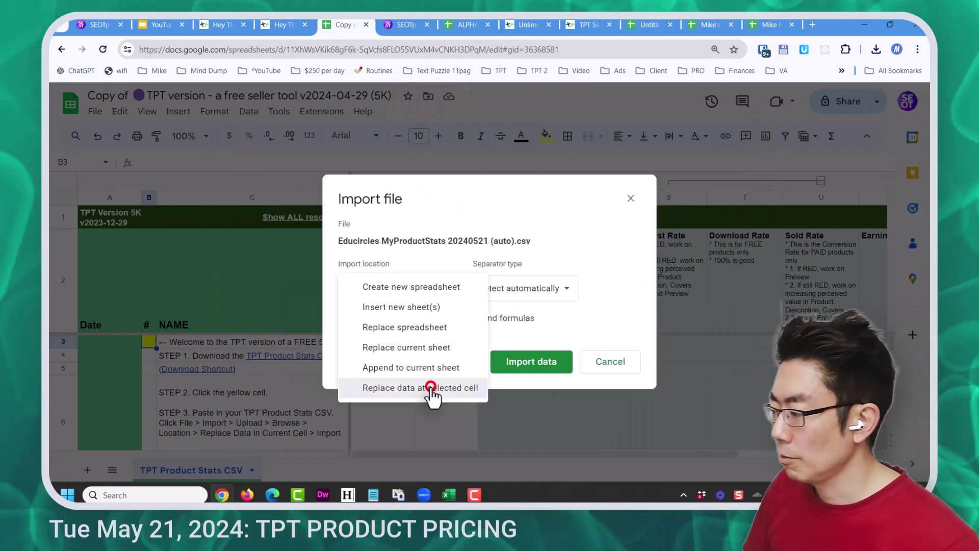
left_click(431, 390)
left_click(550, 363)
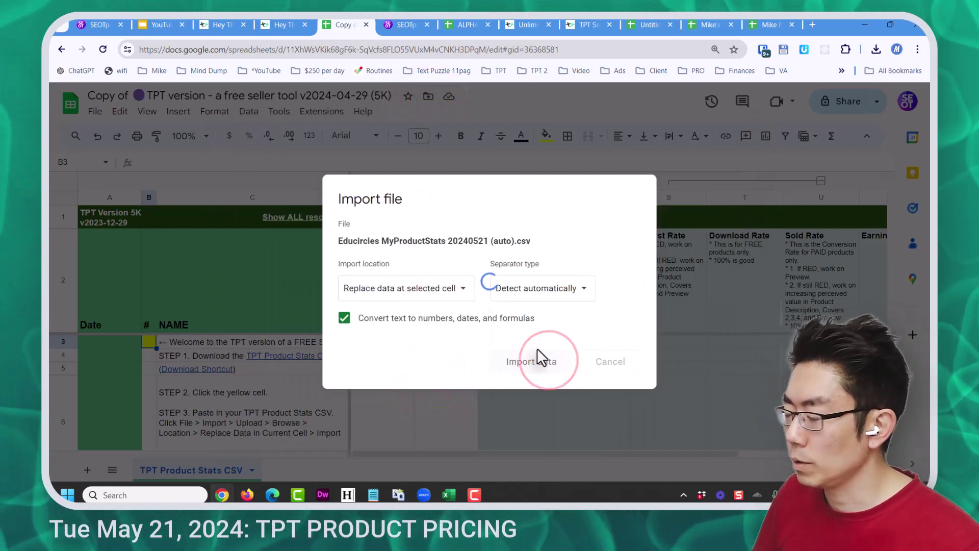
Delete row 3 containing the imported column headings from the TPT Product Stats CSV sheet
key("F11")
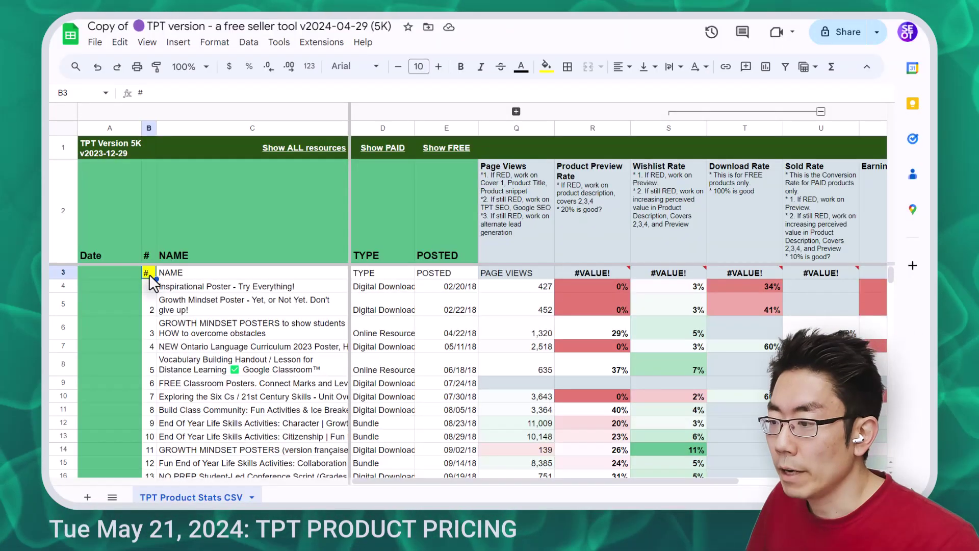
right_click(149, 274)
mouse_move(155, 281)
left_click(246, 240)
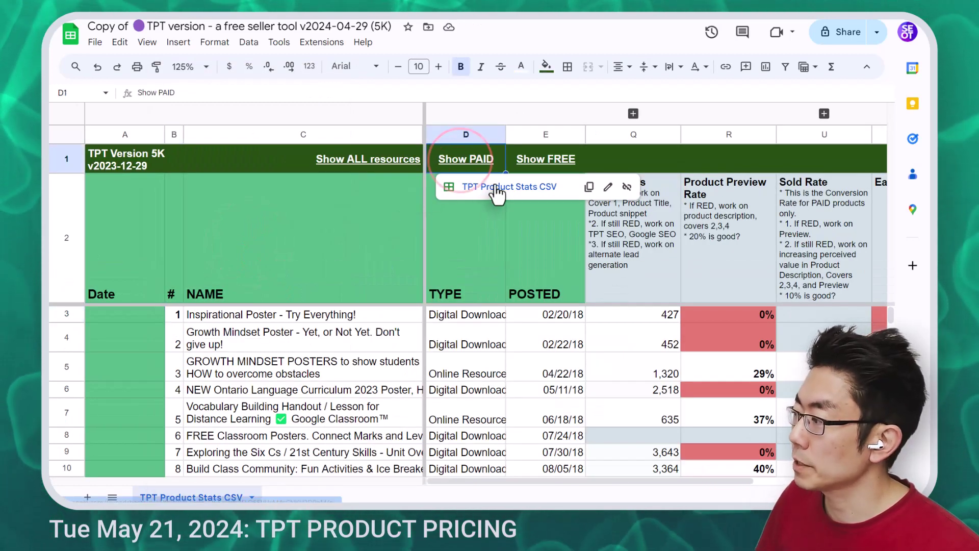
Show only the PAID resources and sort them by Sold Rate in descending order
left_click(489, 185)
left_click(862, 204)
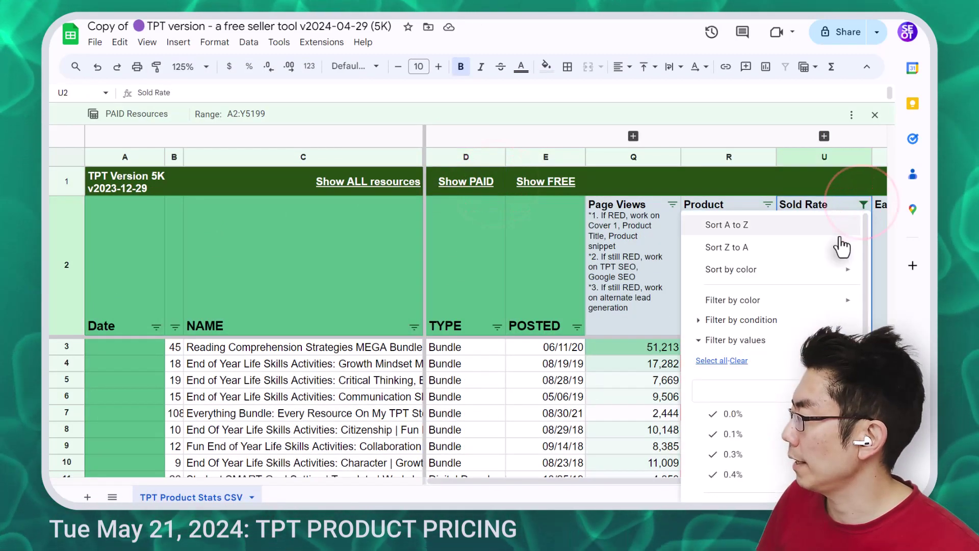
left_click(734, 247)
key("ctrl+shift+f")
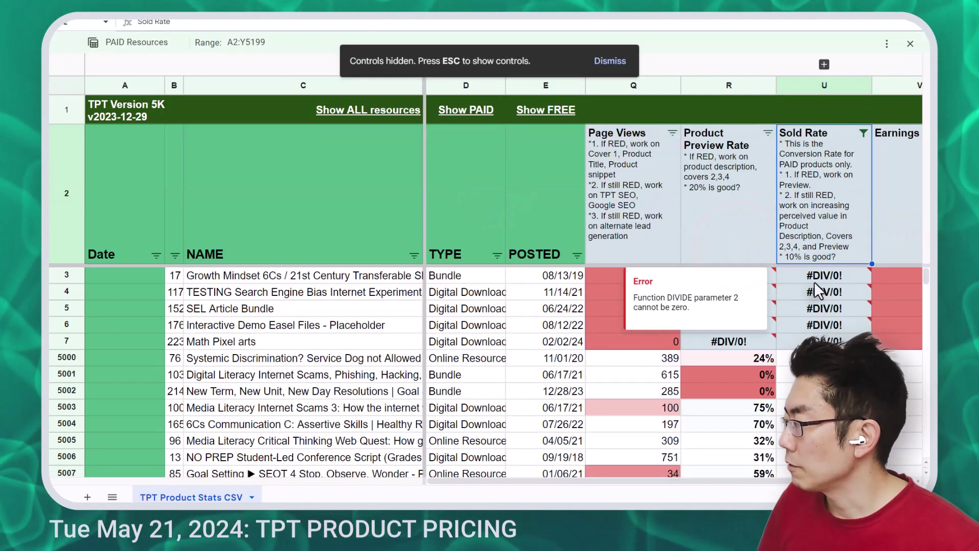
Examine the paid resources with the highest Sold Rate, from the #DIV/0! rows down to row 5000
left_click(850, 278)
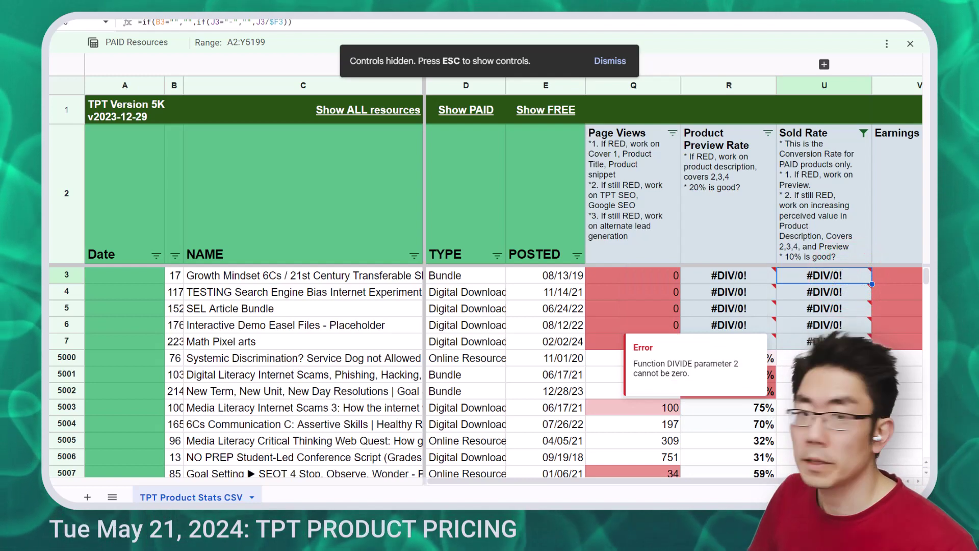
scroll(824, 340, "down", 2)
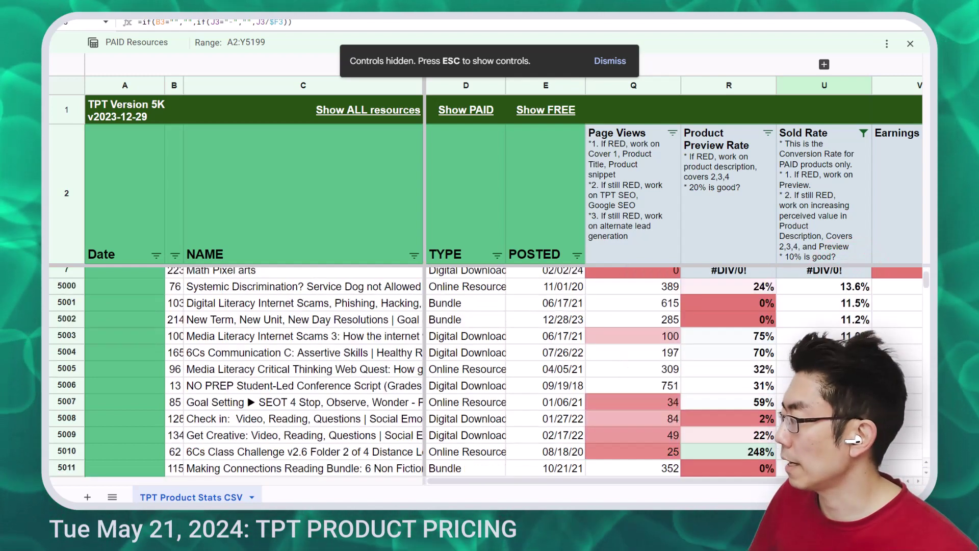
left_click(824, 276)
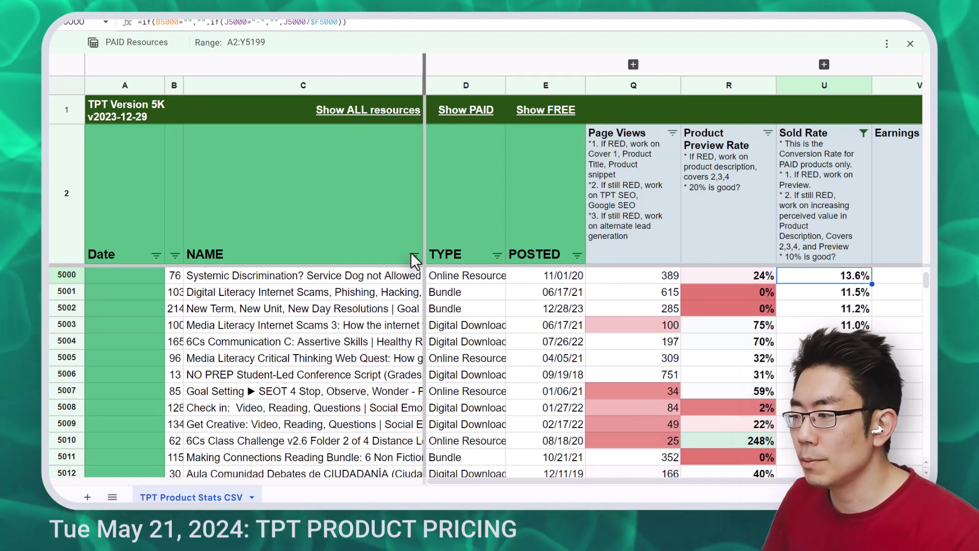
left_click(390, 275)
left_click(846, 276)
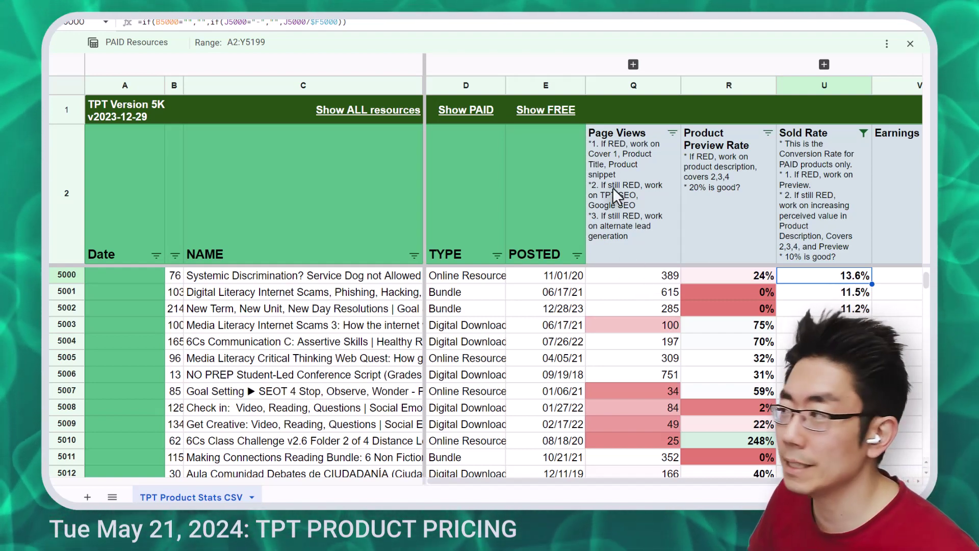
Open the advanced seller tool's extreme TPT Product Stats CSV sheet and set its date range to last 28 days
left_click(490, 46)
left_click(406, 24)
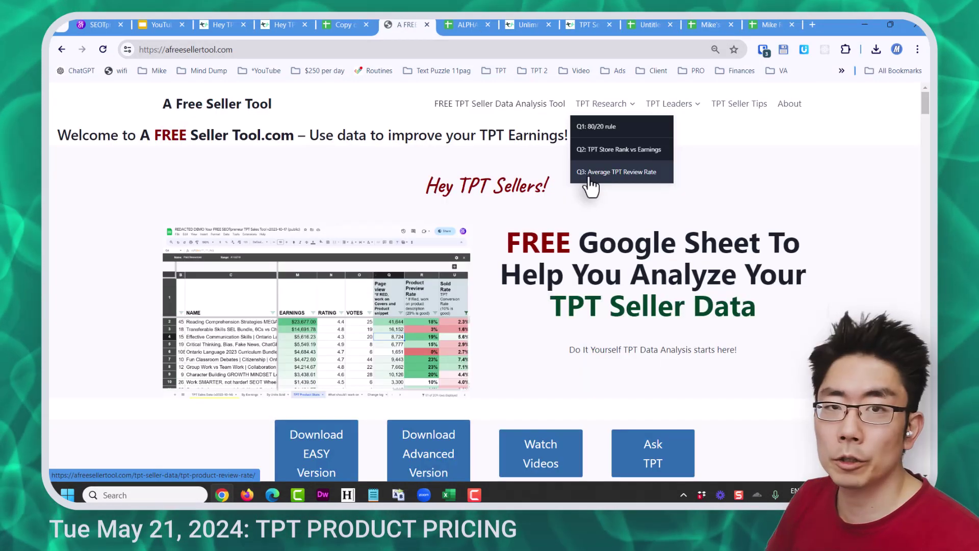
left_click(463, 454)
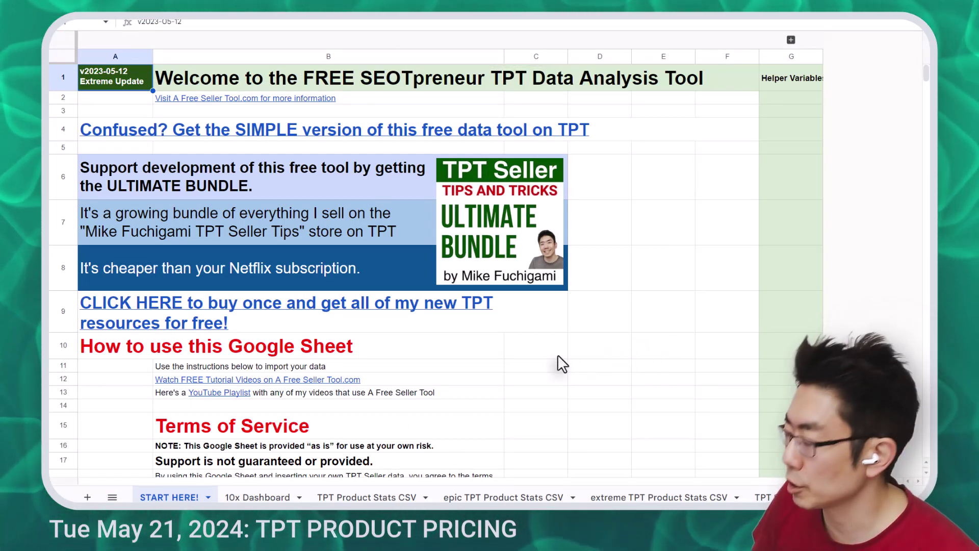
left_click(635, 499)
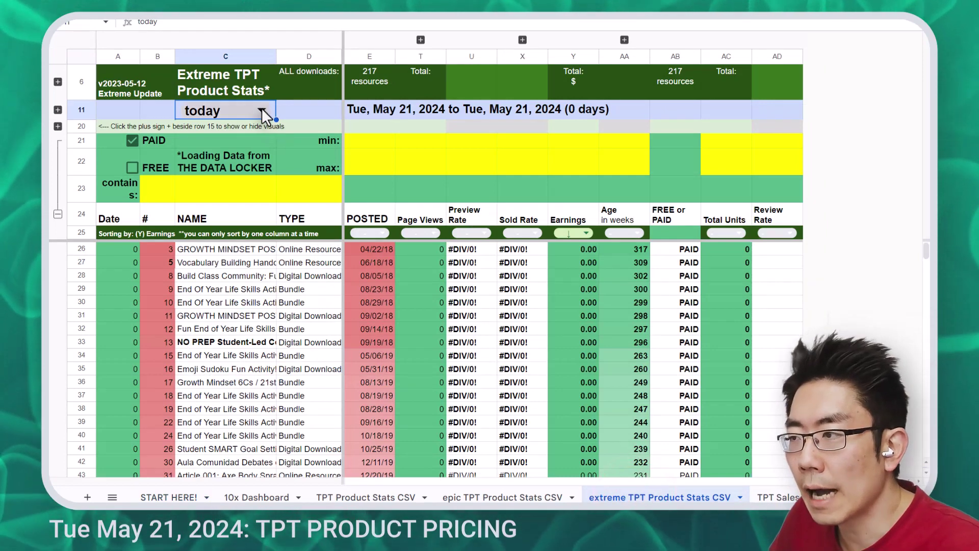
left_click(262, 112)
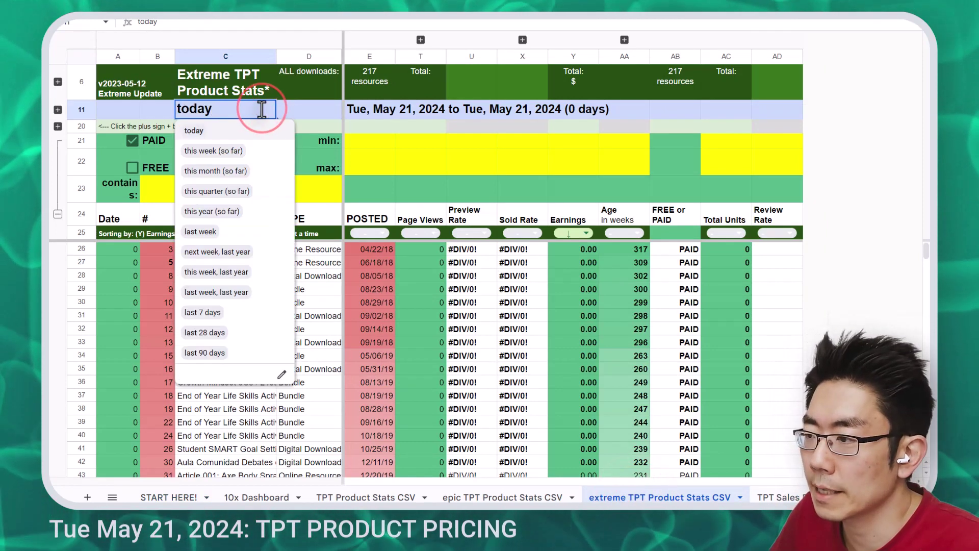
left_click(253, 332)
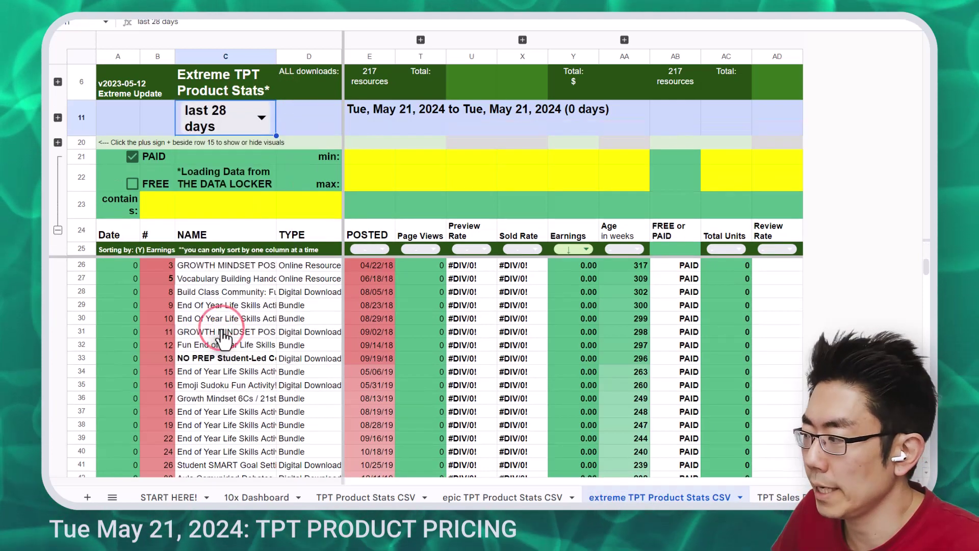
Clear the Earnings sort and sort the paid resources by Sold Rate in descending order
left_click(586, 249)
left_click(585, 284)
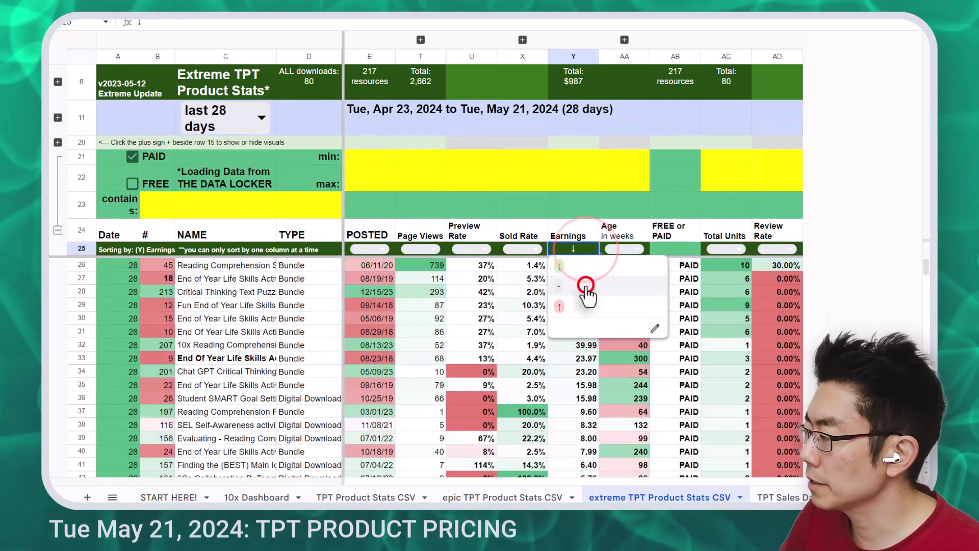
left_click(536, 250)
left_click(541, 266)
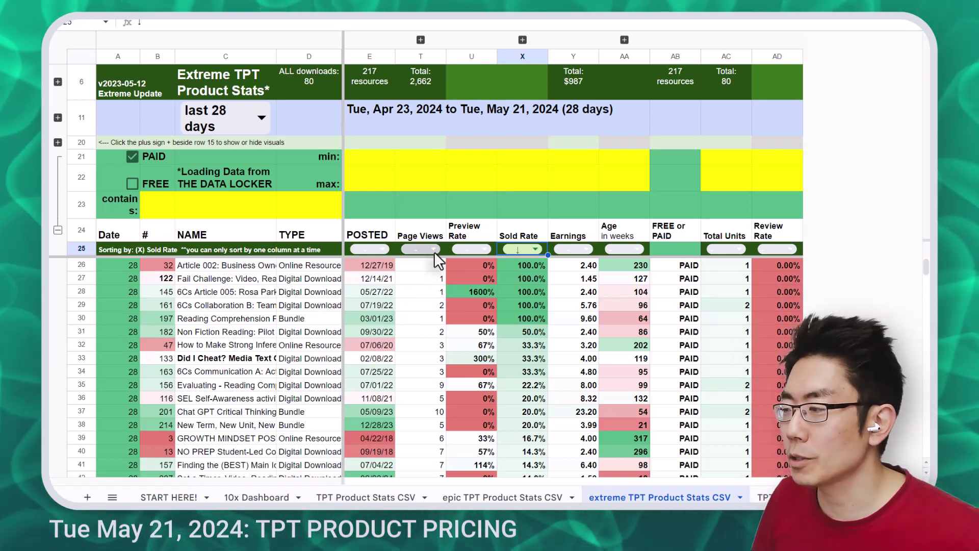
Limit the extreme stats list to resources with a minimum of 300 Page Views
left_click(421, 158)
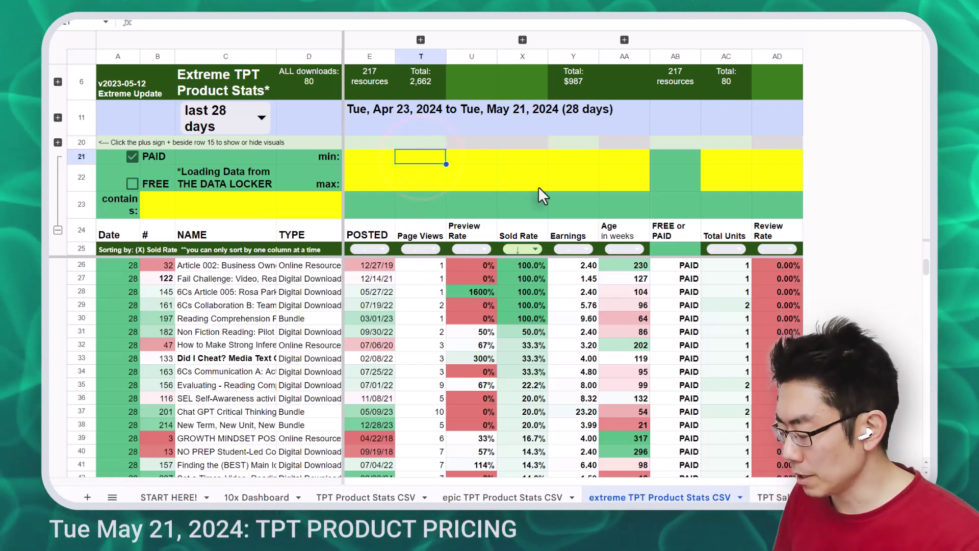
type("300")
key("Return")
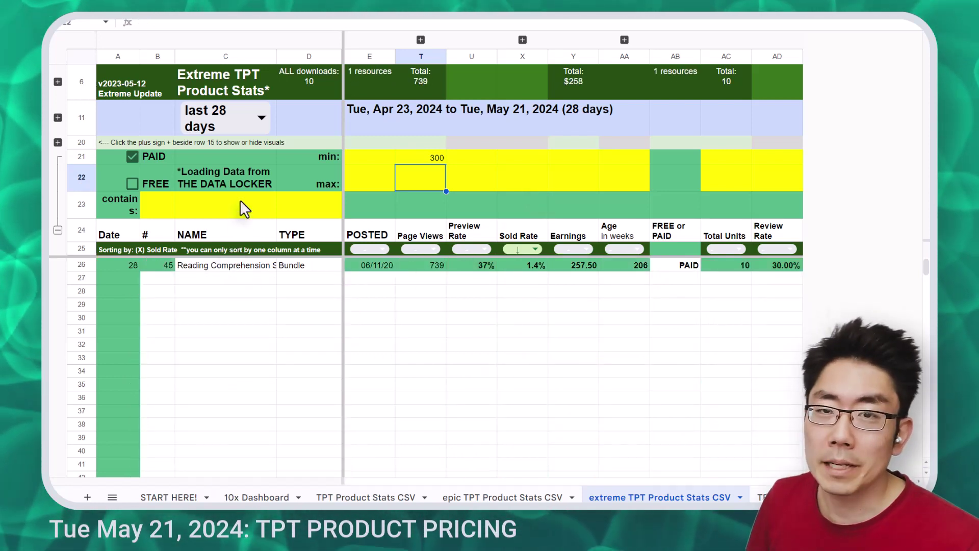
Try the last 90 days date range on the extreme sheet and settle on this year (so far)
left_click(260, 116)
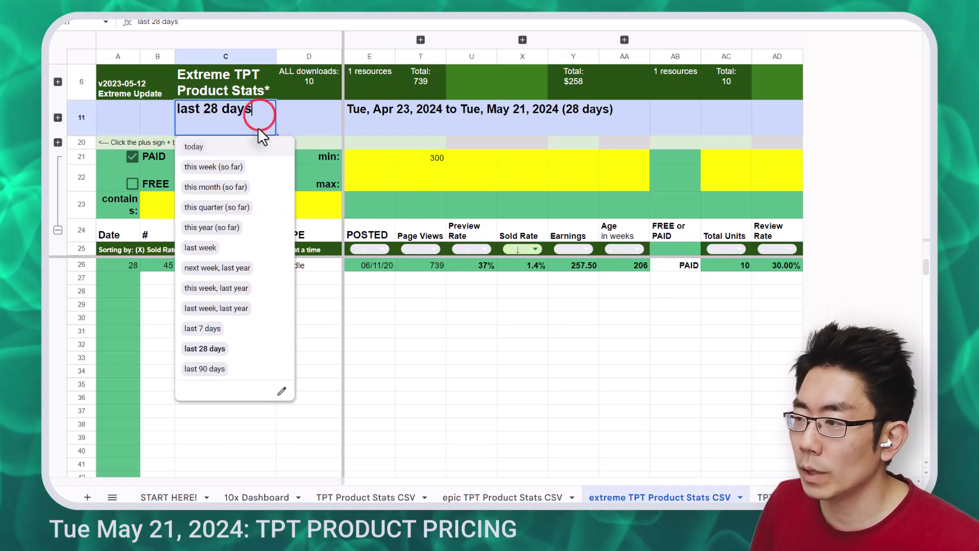
left_click(216, 369)
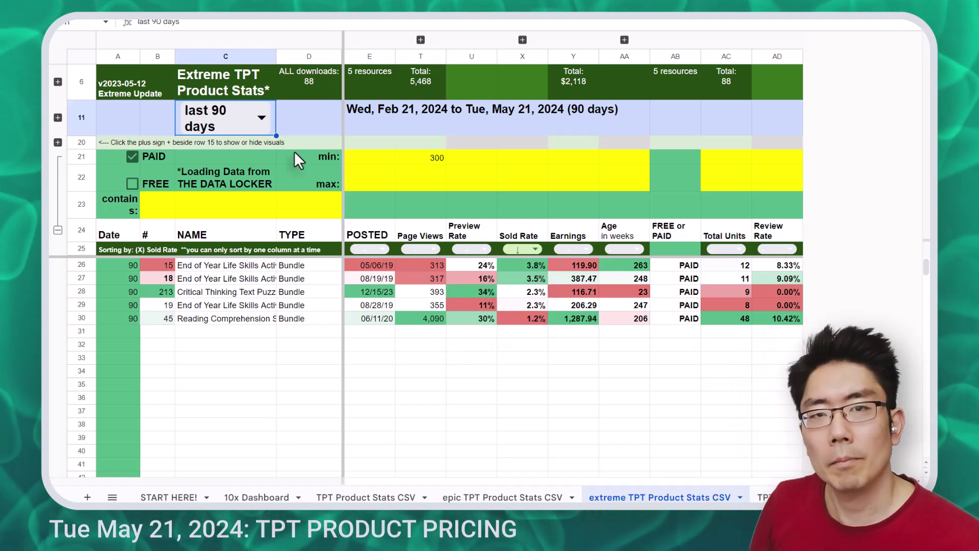
left_click(262, 119)
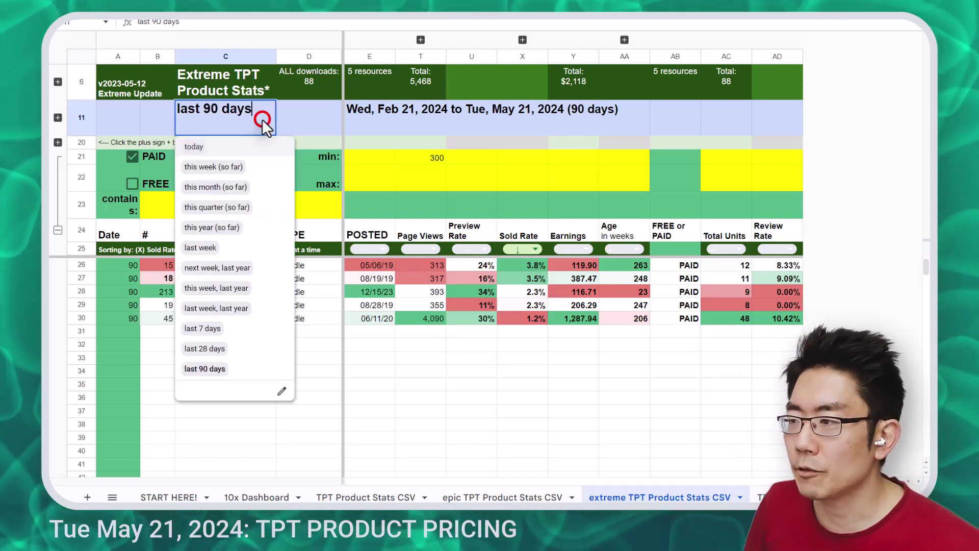
left_click(253, 230)
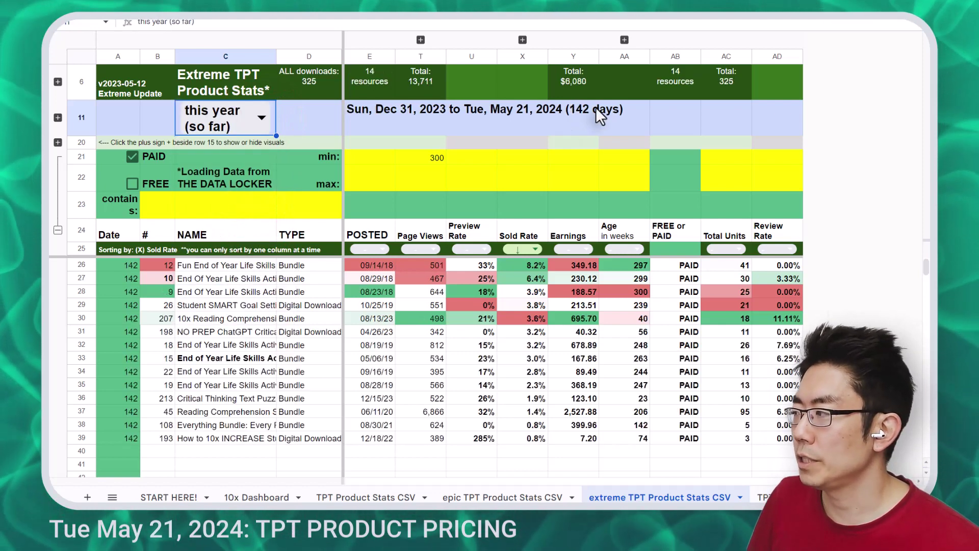
left_click(596, 111)
Widen the NAME column of the extreme sheet and select the name of the resource with the highest Sold Rate
left_click(250, 268)
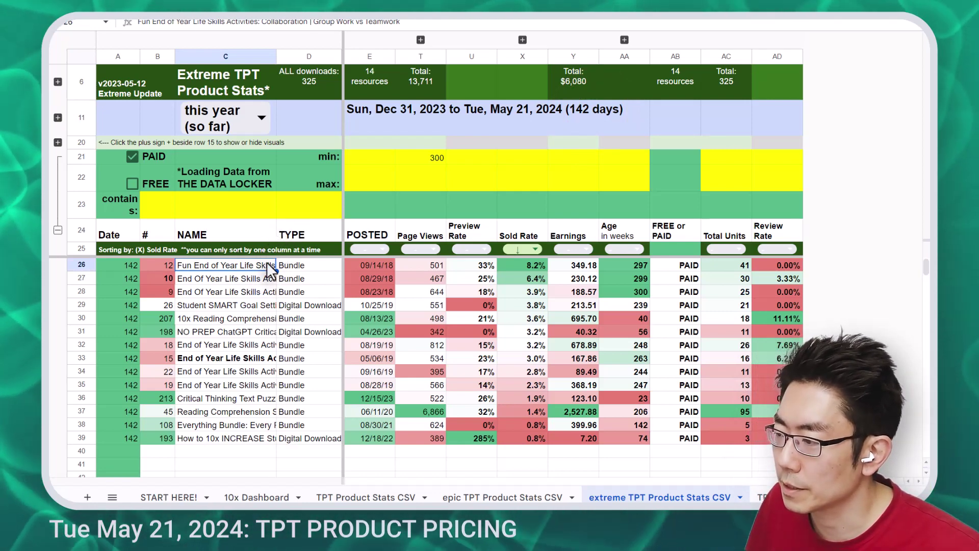
left_click(267, 261)
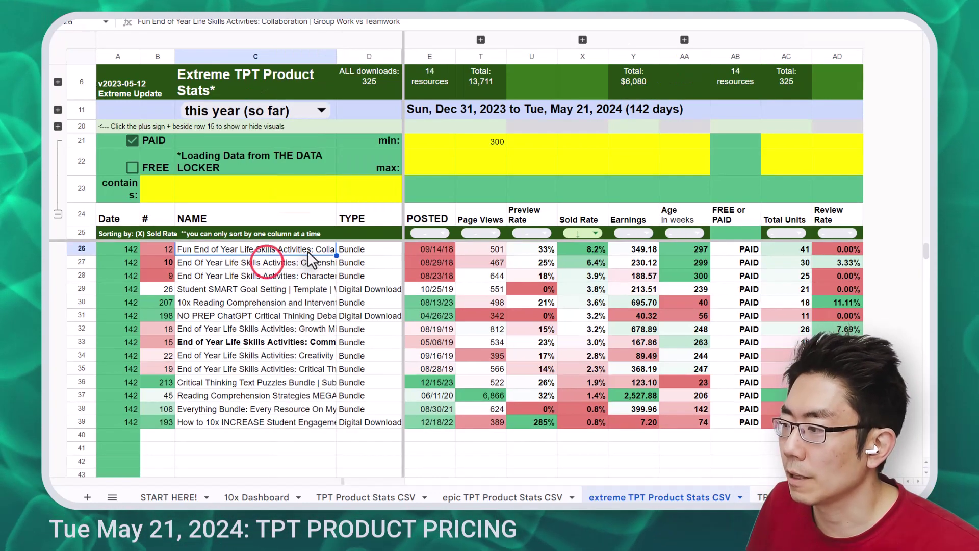
left_click(307, 251)
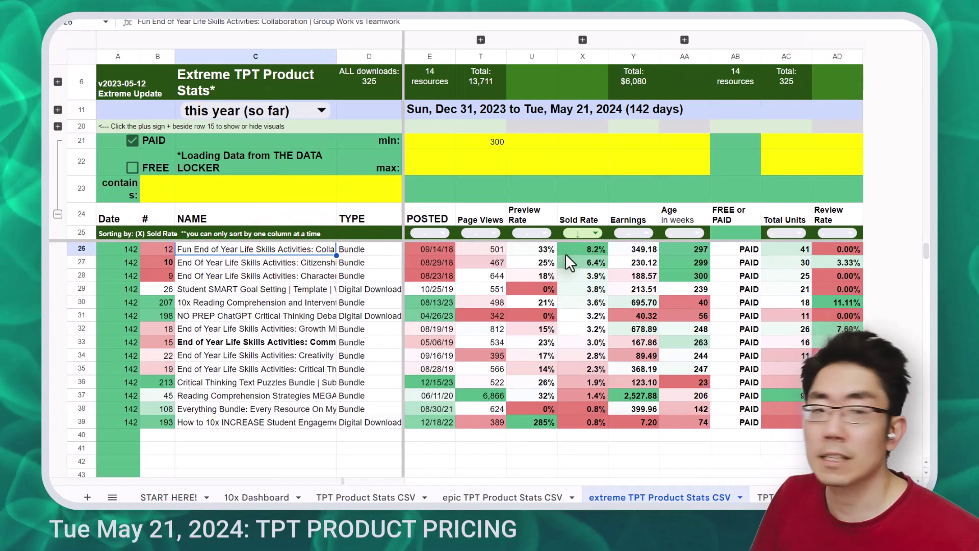
Limit the epic TPT Product Stats CSV sheet to at least 300 Page Views, sort by descending Sold Rate, and inspect the highest-ranked resource
left_click(455, 498)
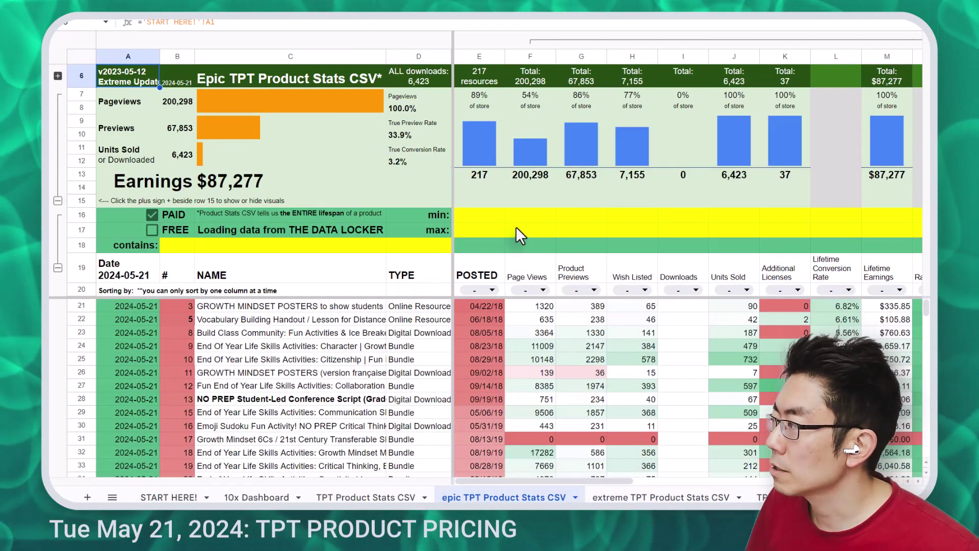
left_click(527, 218)
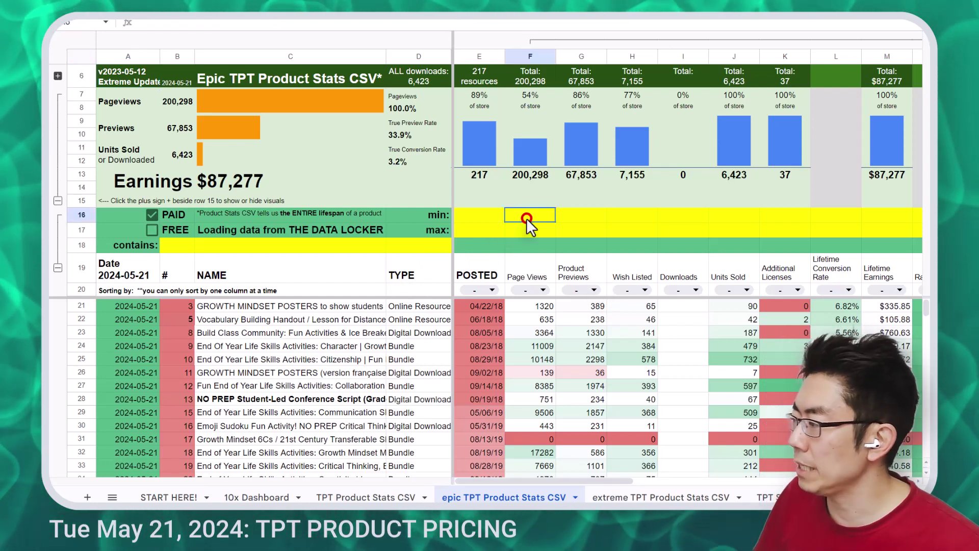
type("30")
key("Return")
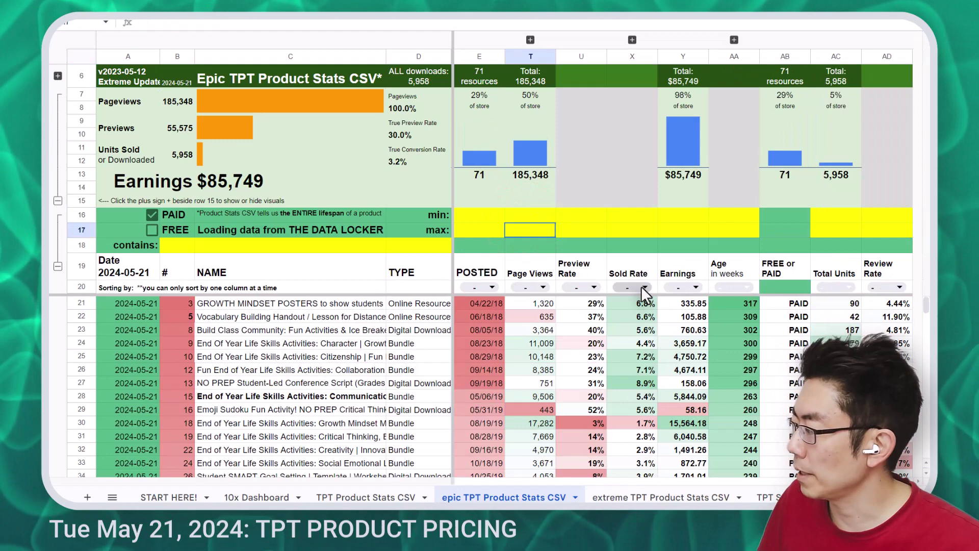
left_click(644, 290)
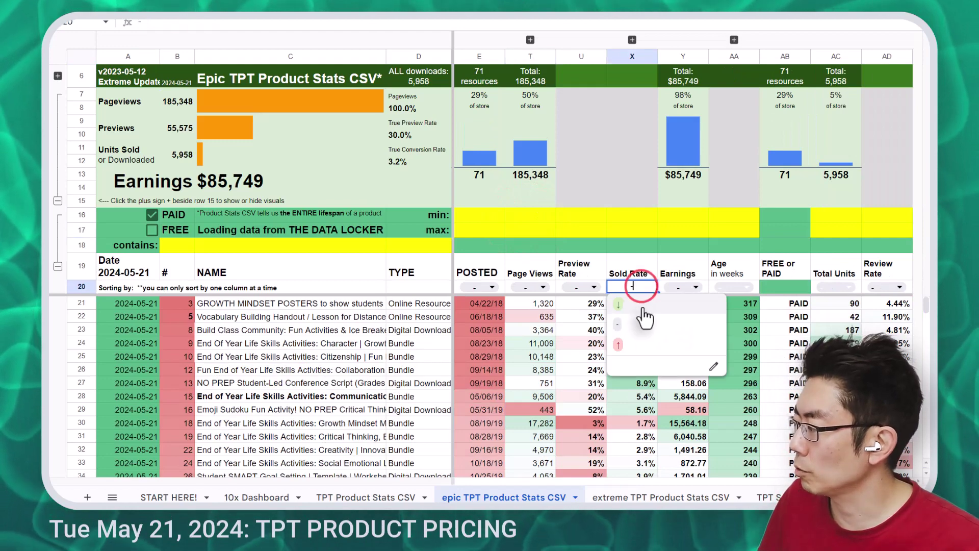
left_click(642, 326)
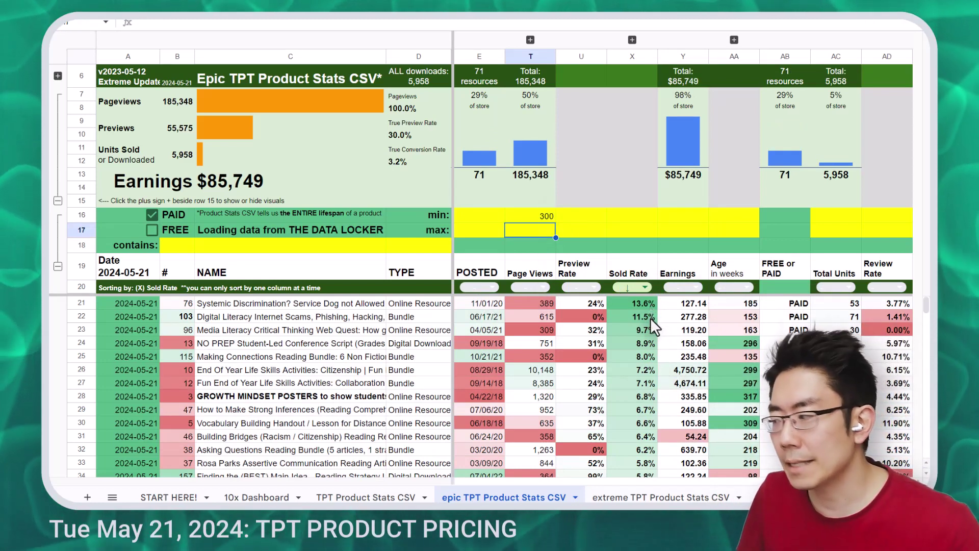
left_click(272, 304)
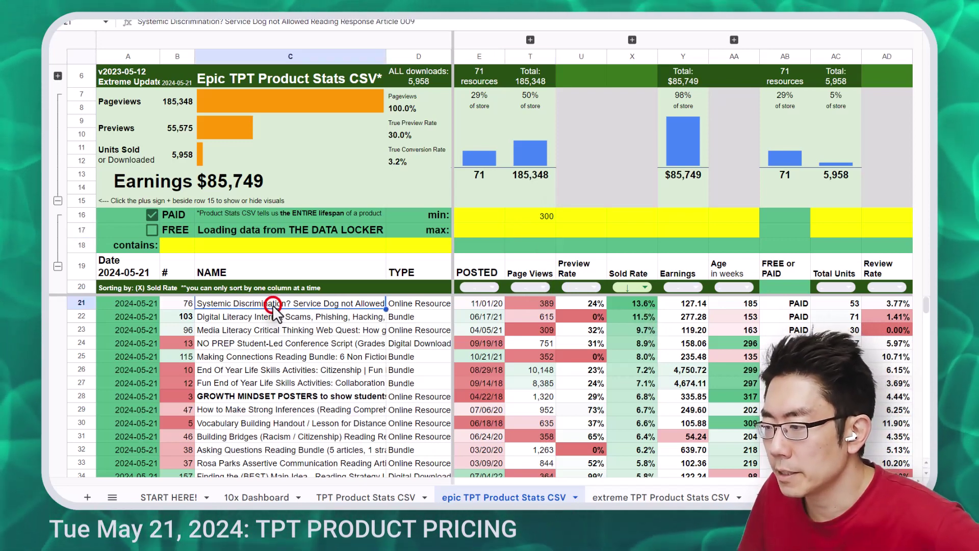
left_click(653, 303)
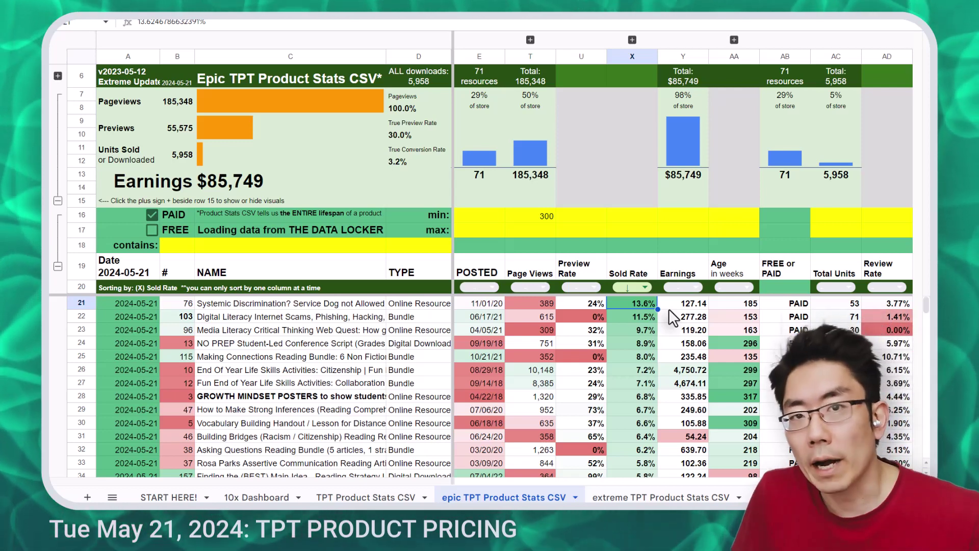
Return to the extreme TPT Product Stats CSV sheet and set its date range to last 28 days
left_click(623, 498)
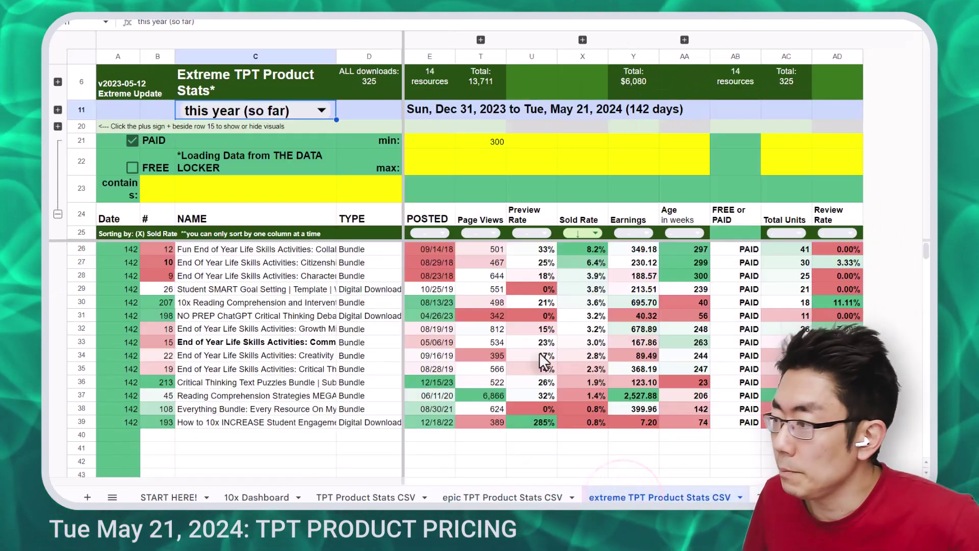
left_click(320, 111)
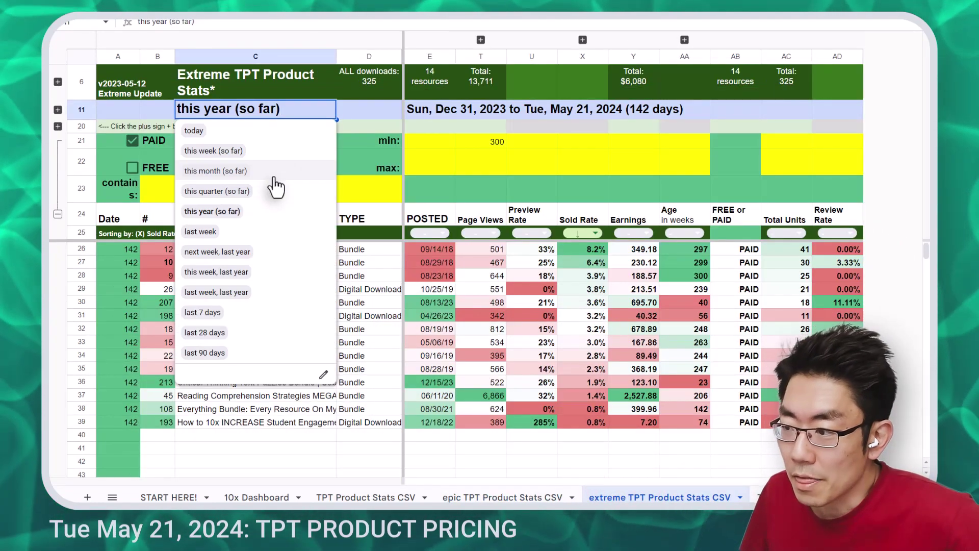
left_click(258, 334)
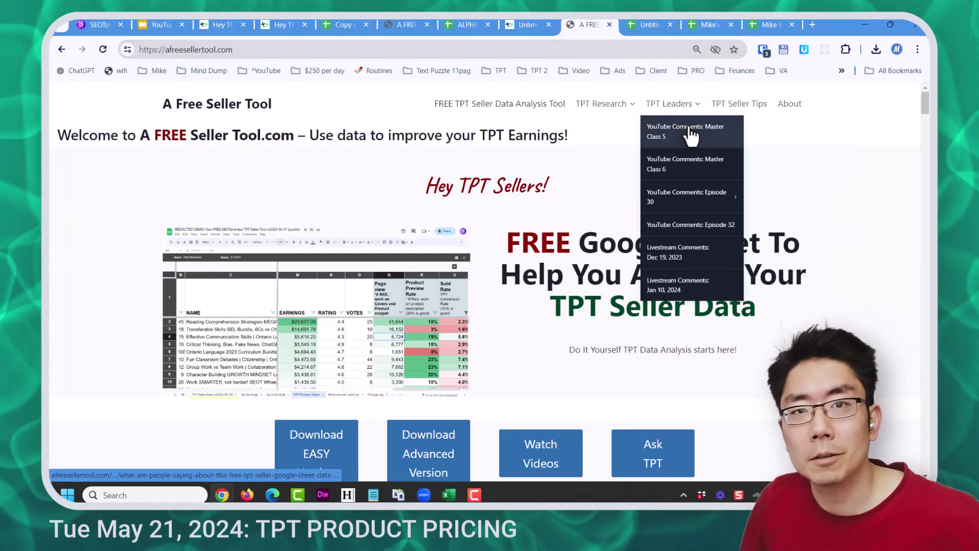
Open the Tutorial Videos section of afreesellertool.com and browse its table of contents
left_click(541, 443)
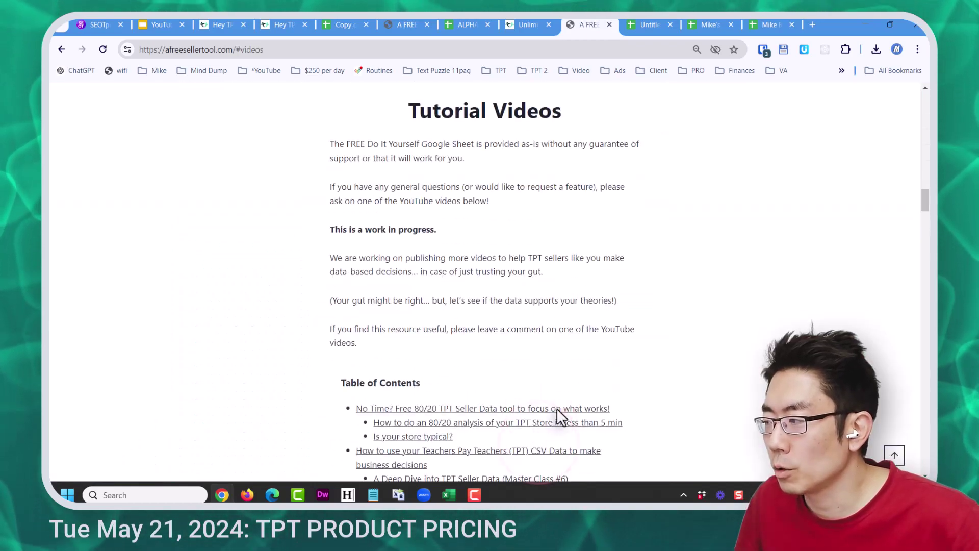
scroll(556, 413, "down", 15)
scroll(537, 312, "down", 15)
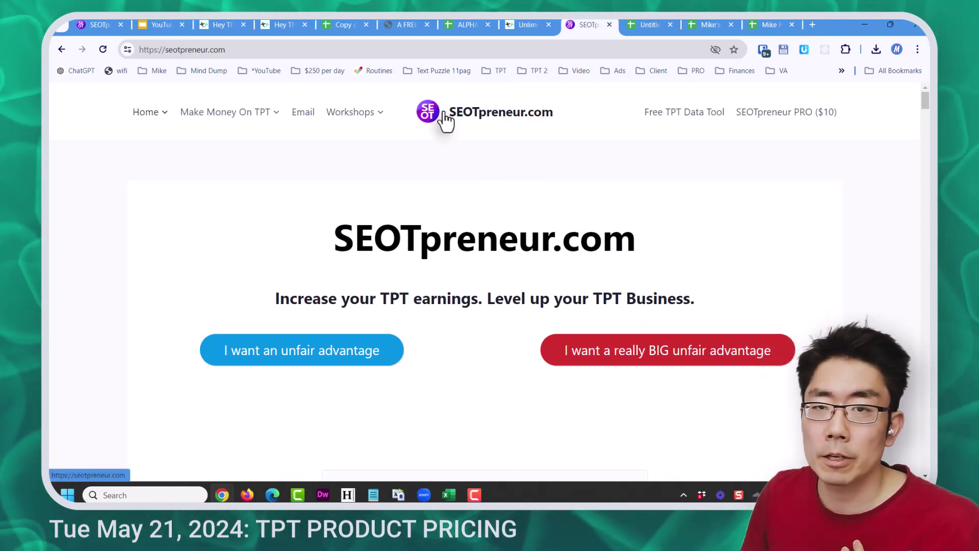
Open the "Get Ready For Summer" TPT Data Workshop page on SEOTpreneur.com and view its sign-up section
left_click(364, 116)
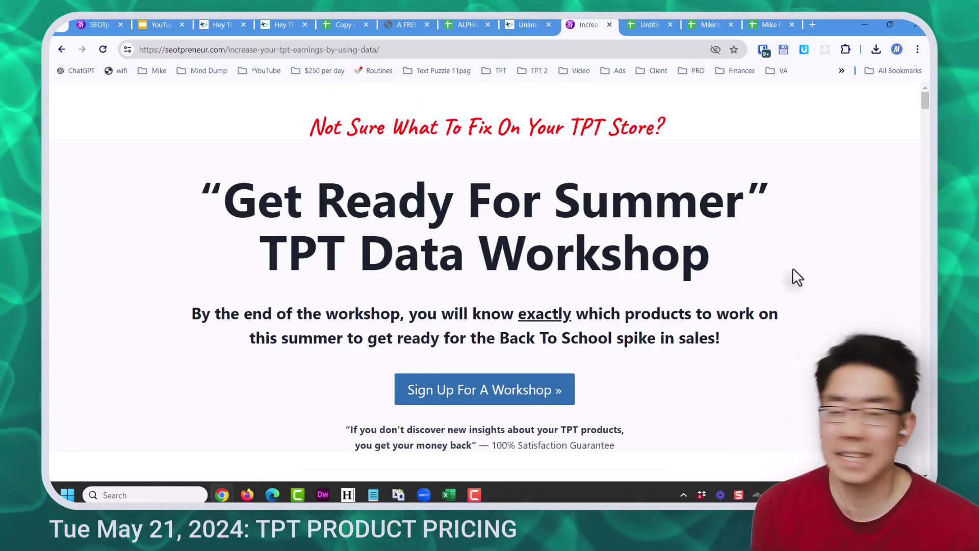
scroll(767, 258, "up", 4)
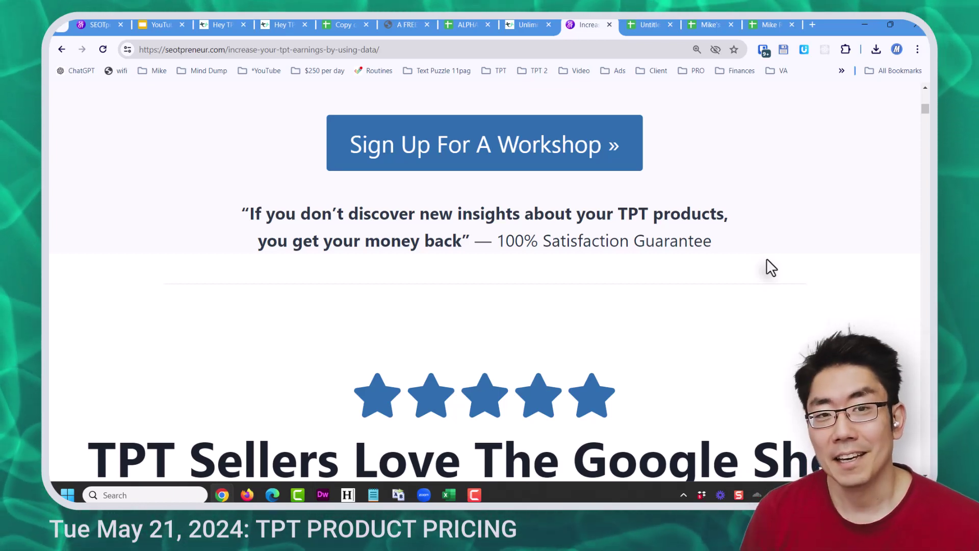
left_click(599, 220)
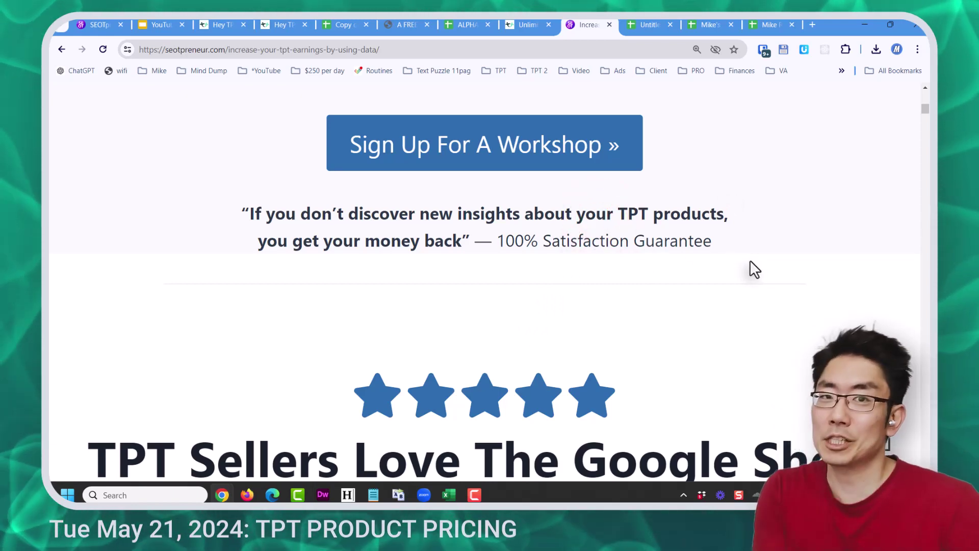